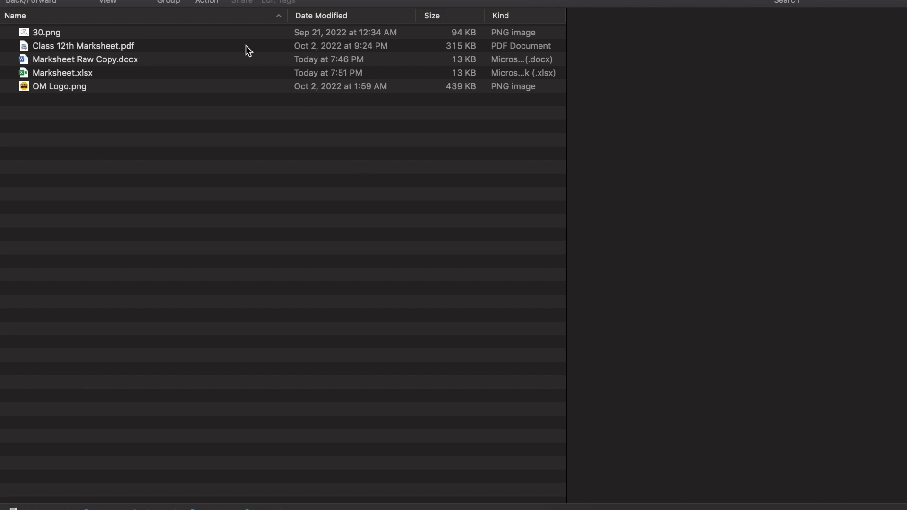
# Preview 30.png and the raw marksheet document, then open Marksheet.xlsx showing the students' marks
pyautogui.click(186, 34)
pyautogui.click(188, 64)
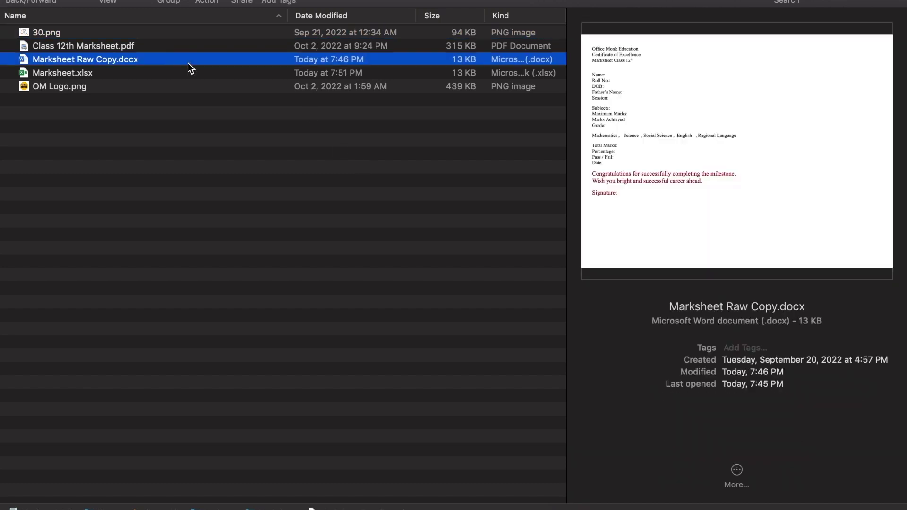
pyautogui.click(191, 72)
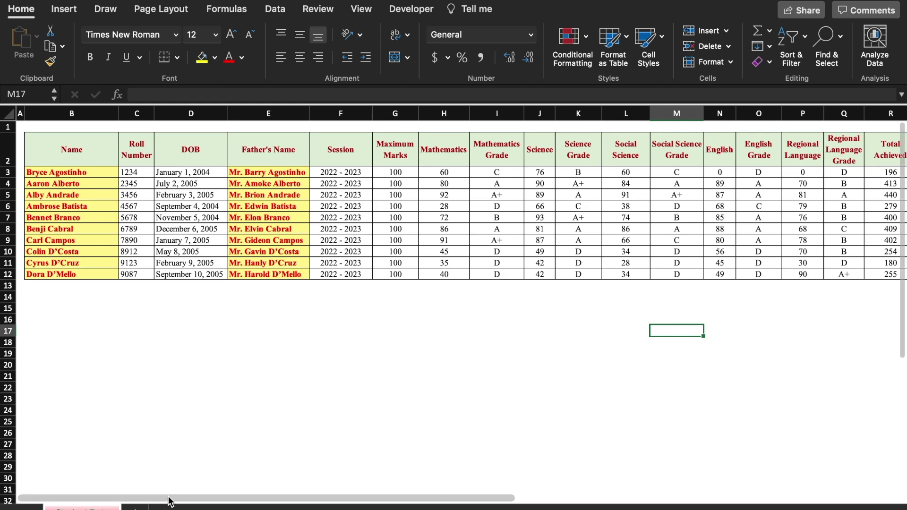
pyautogui.moveTo(169, 501); pyautogui.dragTo(287, 499)
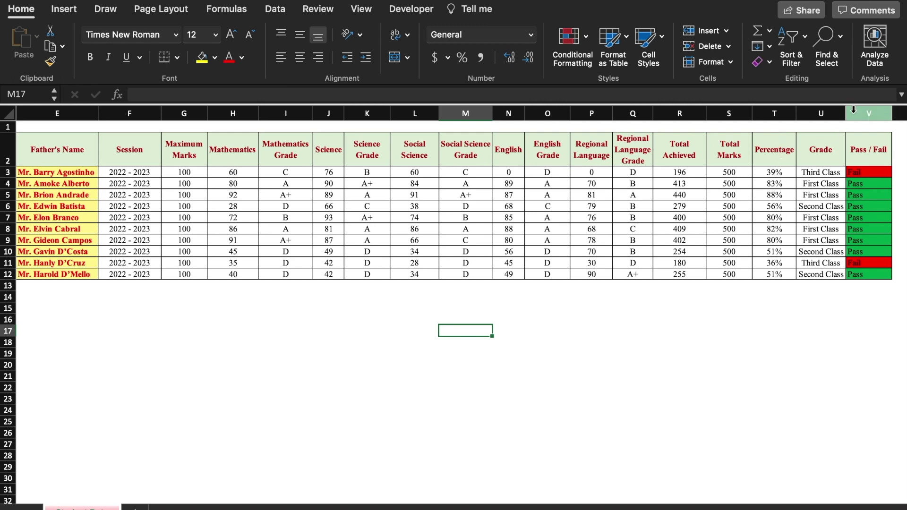
# Inspect the Pass / Fail IF formula in cell V3 of the marks table
pyautogui.click(859, 172)
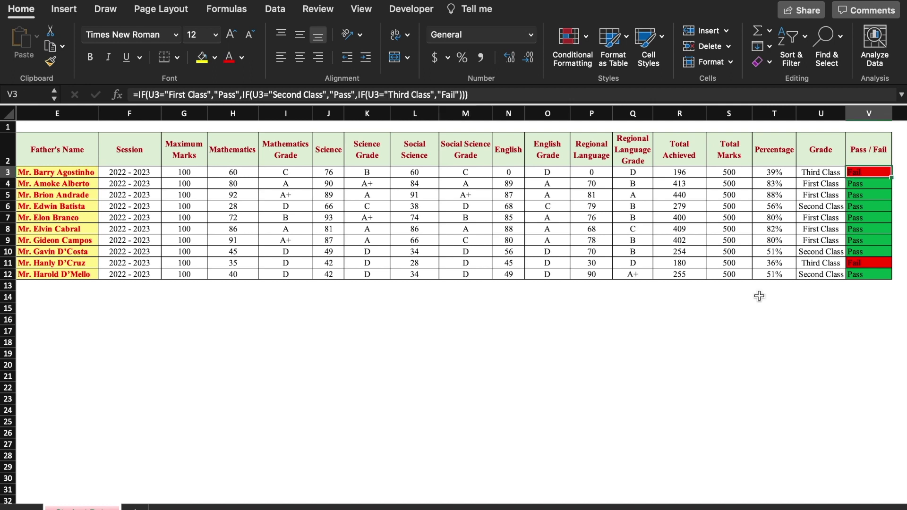
pyautogui.click(759, 297)
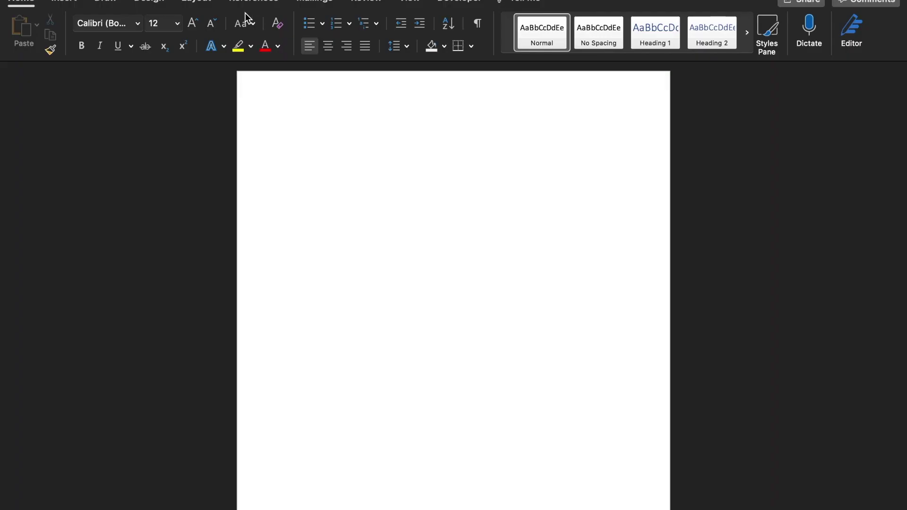
# Apply the Narrow margin preset to the page
pyautogui.click(195, 8)
pyautogui.click(37, 41)
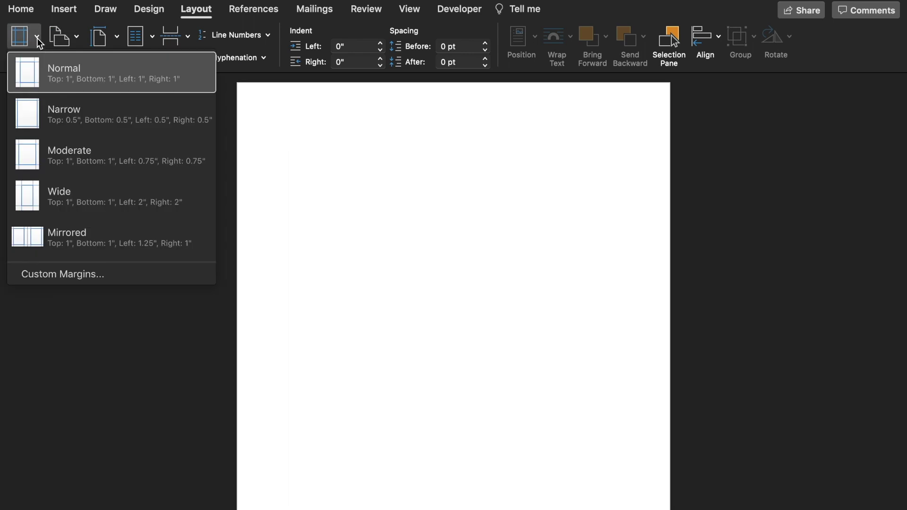
pyautogui.click(66, 120)
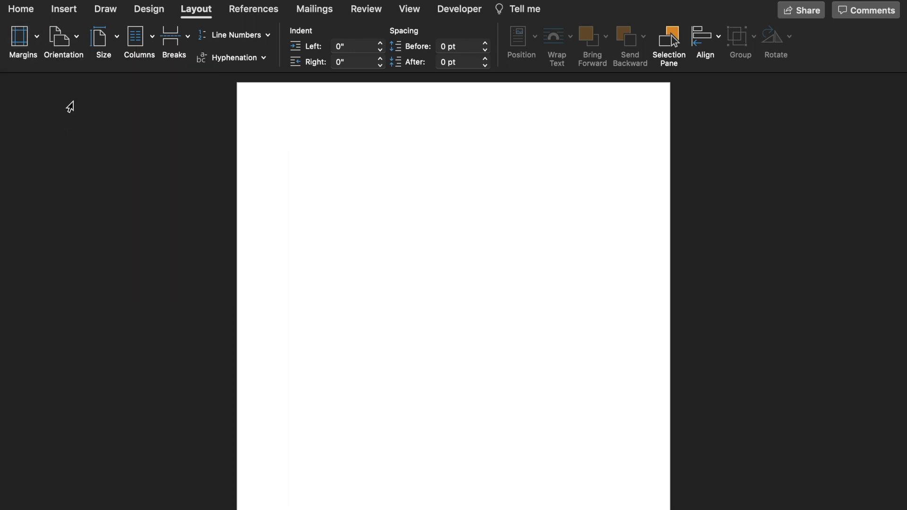
# Draw a full-width rectangle across the top of the page as a header band
pyautogui.click(69, 11)
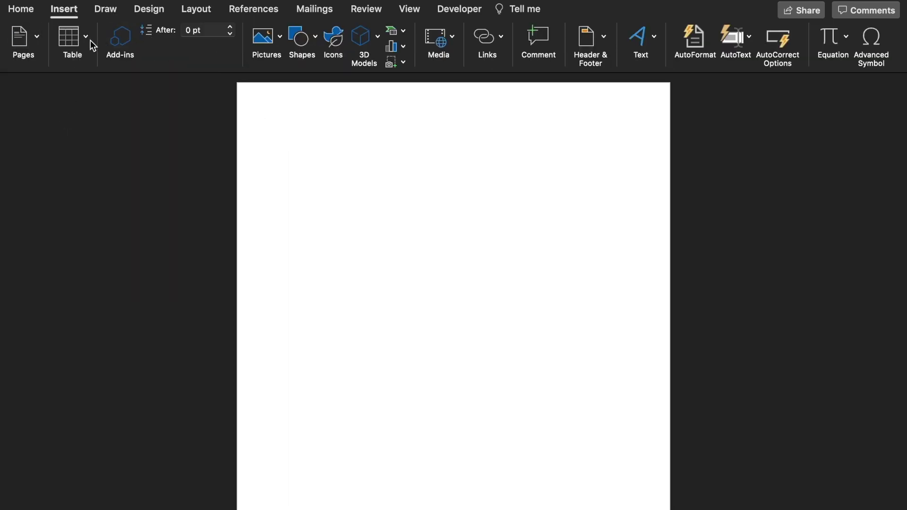
pyautogui.click(317, 35)
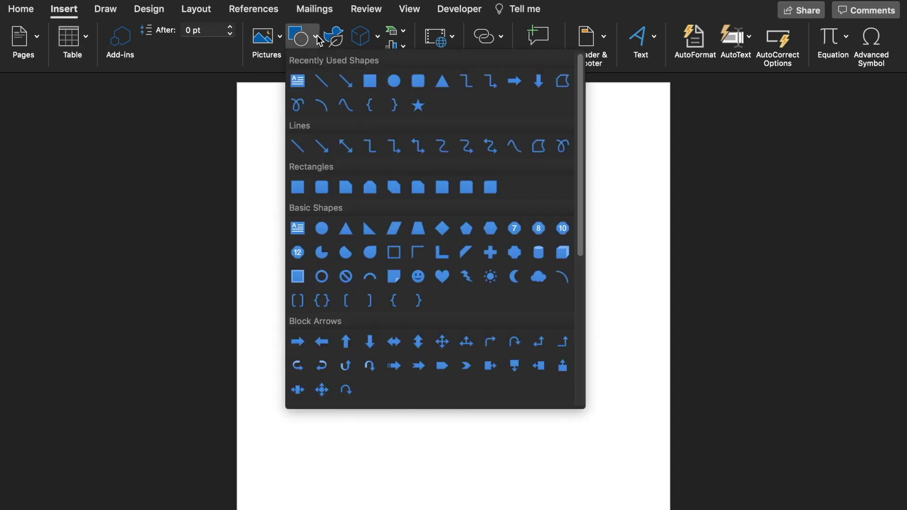
pyautogui.click(317, 76)
pyautogui.moveTo(241, 89)
pyautogui.mouseDown()
pyautogui.moveTo(413, 156)
pyautogui.moveTo(670, 154)
pyautogui.mouseUp()
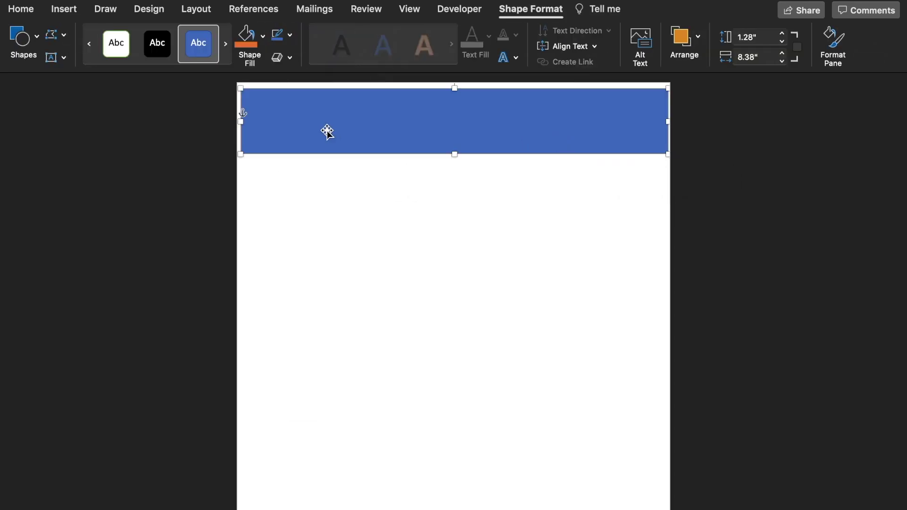
pyautogui.moveTo(241, 121); pyautogui.dragTo(237, 123)
pyautogui.moveTo(452, 88); pyautogui.dragTo(452, 83)
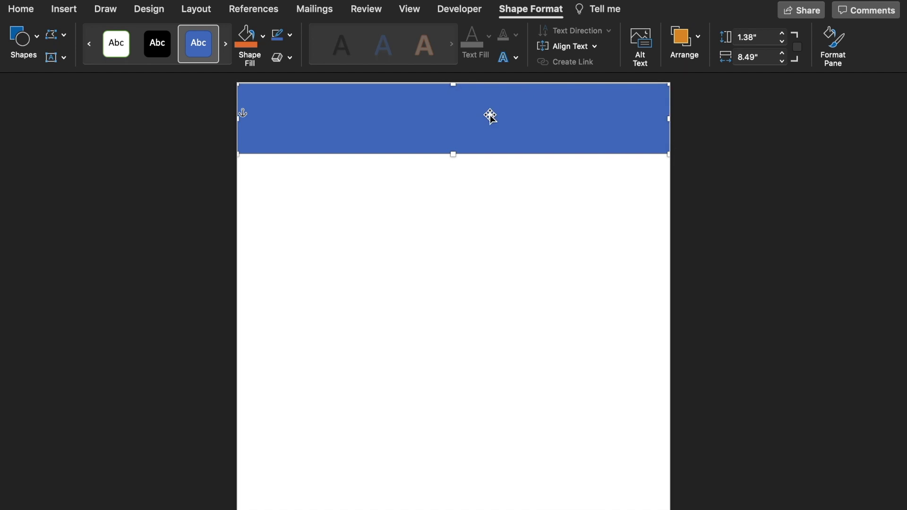
# Fill the band dark maroon via a custom colour and remove its outline
pyautogui.click(250, 57)
pyautogui.click(266, 207)
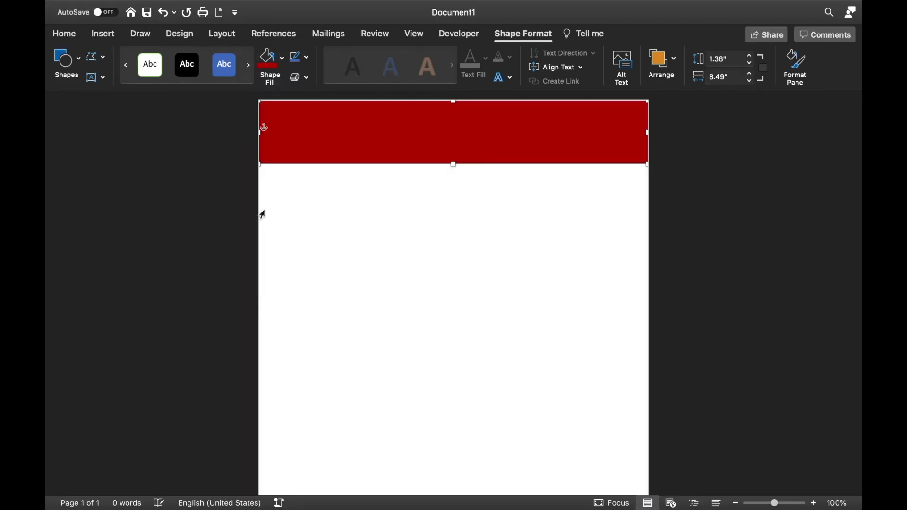
pyautogui.click(281, 56)
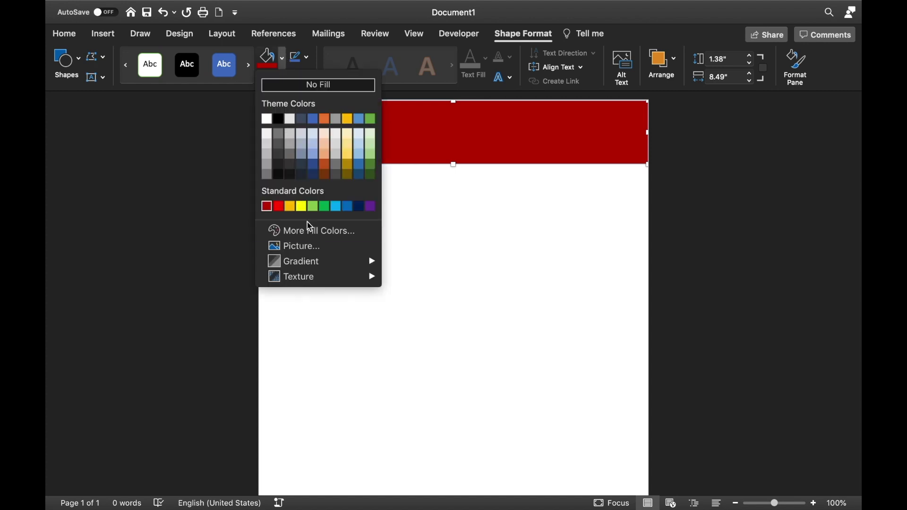
pyautogui.click(317, 231)
pyautogui.moveTo(521, 226); pyautogui.dragTo(474, 231)
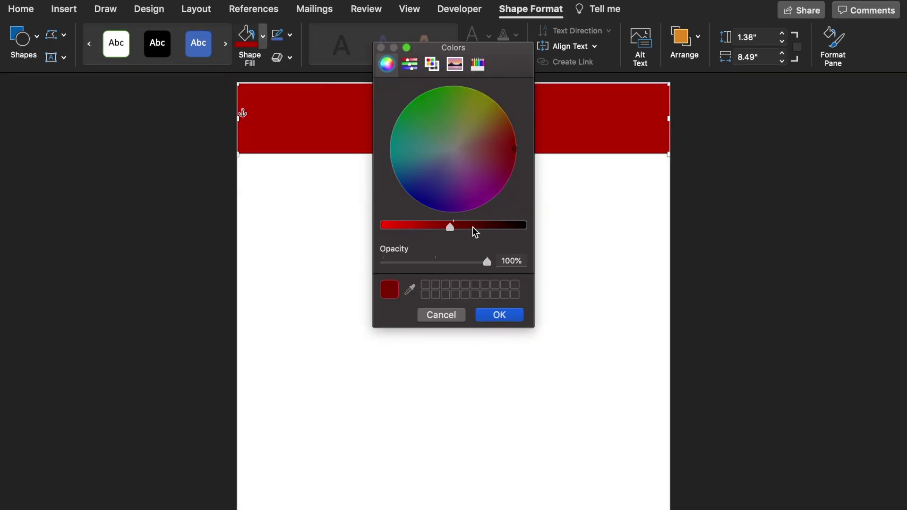
pyautogui.click(523, 314)
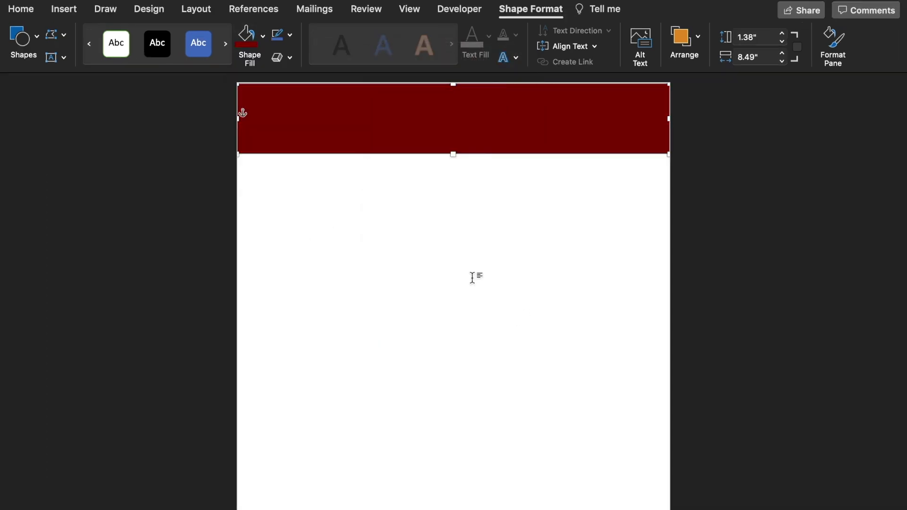
pyautogui.click(290, 34)
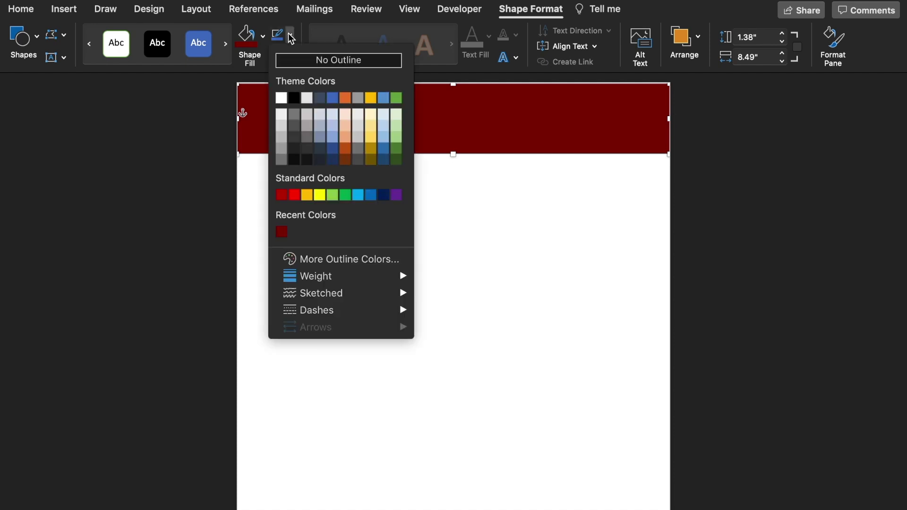
pyautogui.click(317, 61)
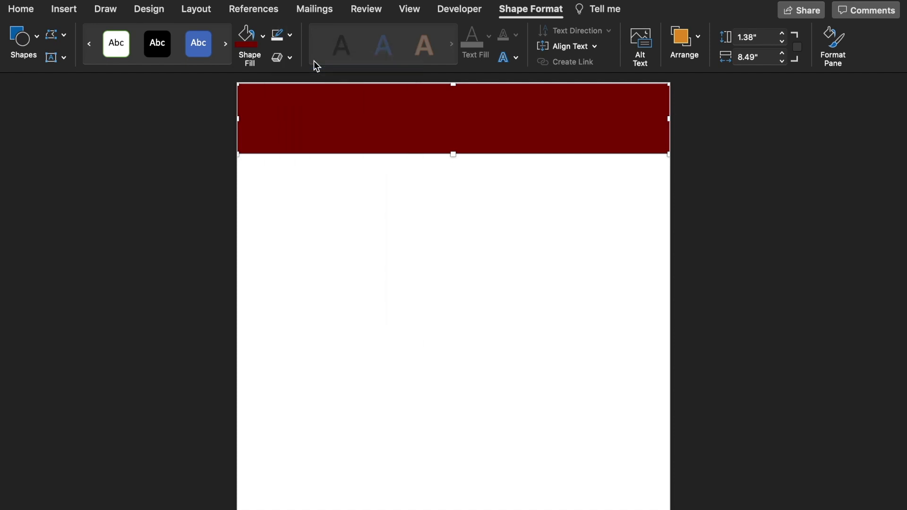
pyautogui.rightClick(365, 110)
# Add 'TechGyan VM Institute' and 'Certificate of Excellence' inside the band in Times New Roman Bold
pyautogui.click(419, 162)
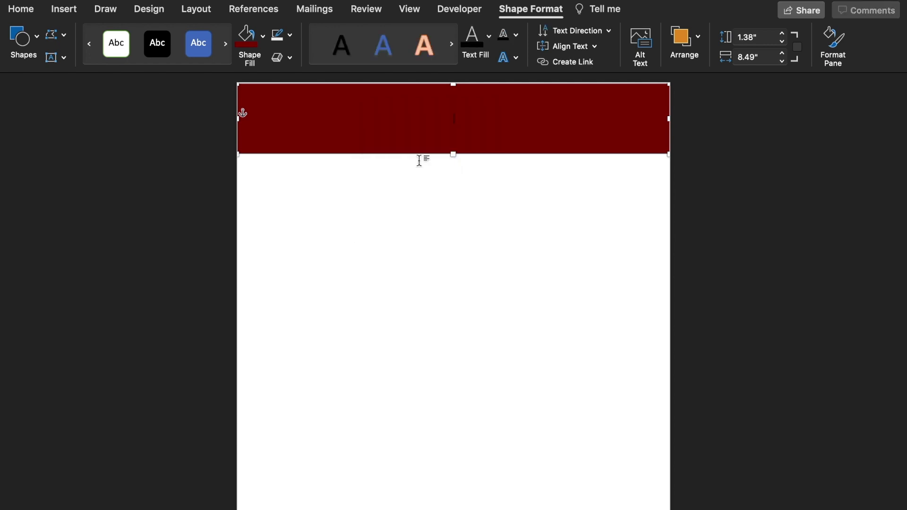
pyautogui.write('TechGy')
pyautogui.write('an VM Institute')
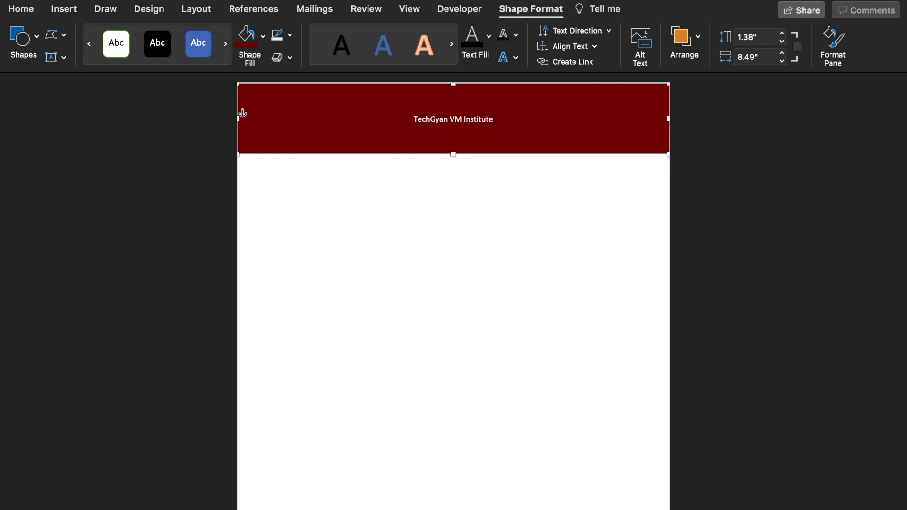
pyautogui.press('Return')
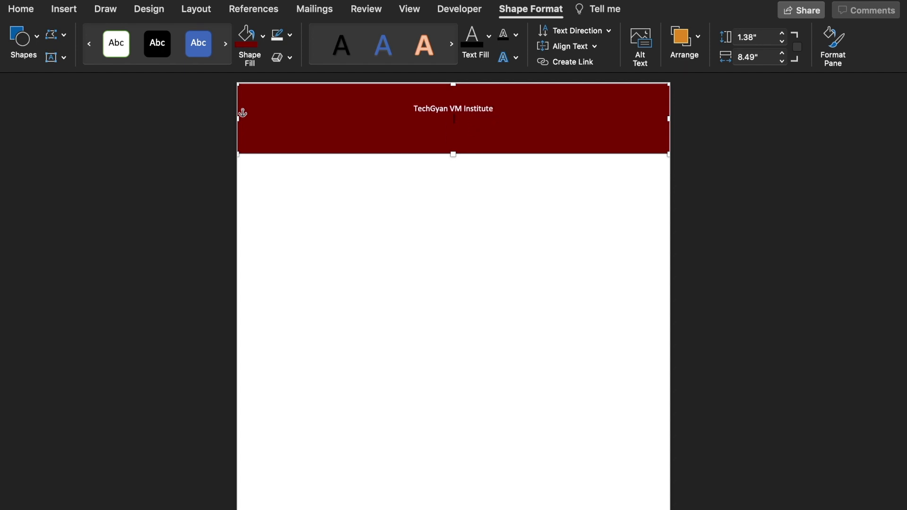
pyautogui.write('Certificate of Excellence')
pyautogui.click(22, 10)
pyautogui.click(138, 34)
pyautogui.moveTo(149, 187)
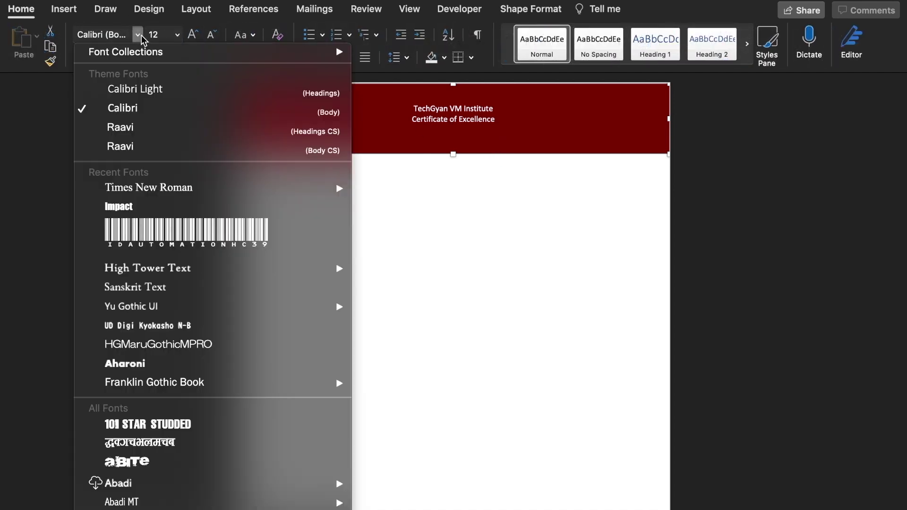
pyautogui.click(382, 261)
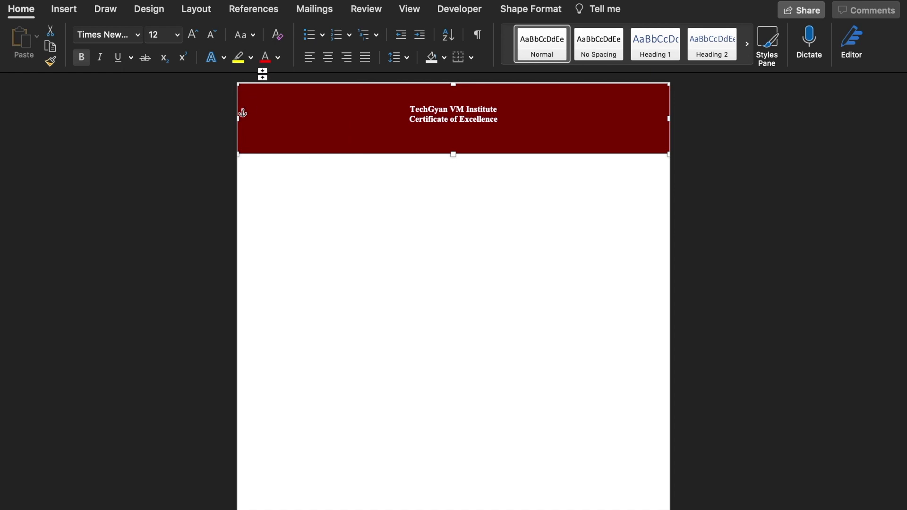
# Colour the heading gold-orange, enlarge it and add space above the lines
pyautogui.click(277, 58)
pyautogui.click(302, 214)
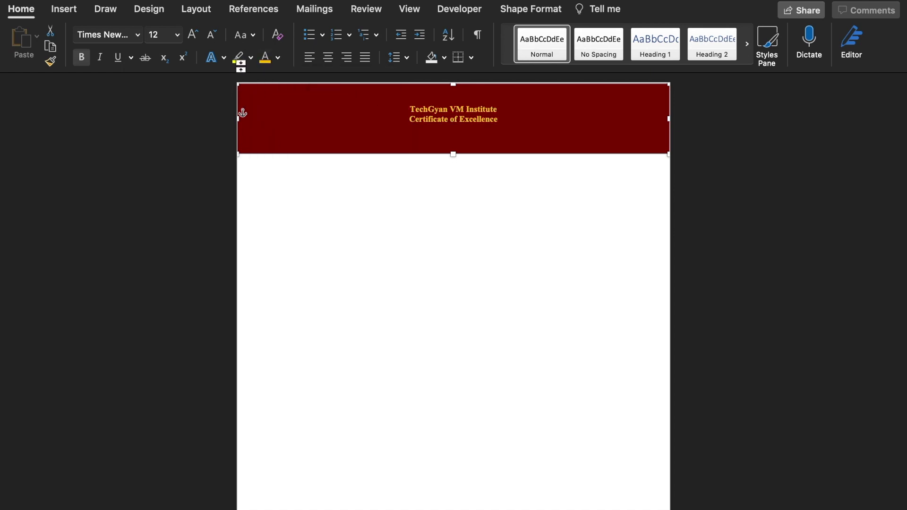
pyautogui.click(192, 40)
pyautogui.click(193, 40)
pyautogui.click(193, 40)
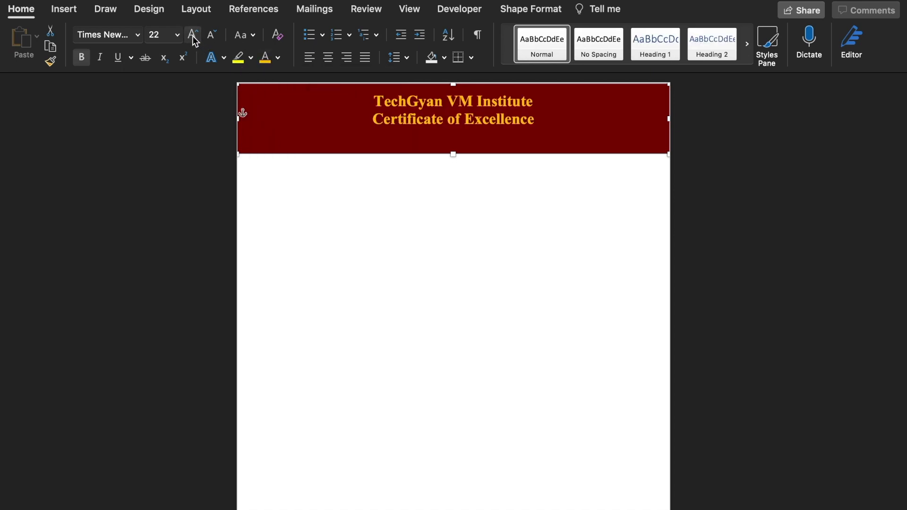
pyautogui.click(193, 40)
pyautogui.click(359, 99)
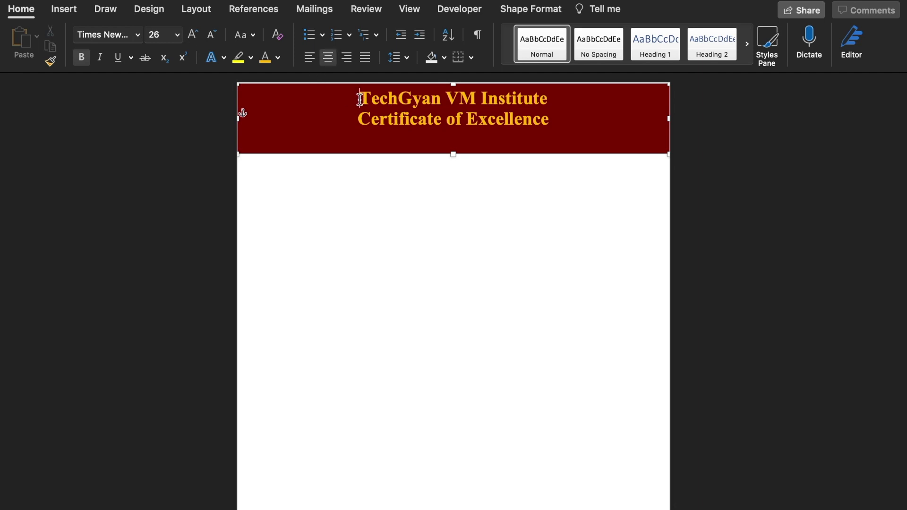
pyautogui.press('Return')
pyautogui.press('Up')
pyautogui.click(212, 37)
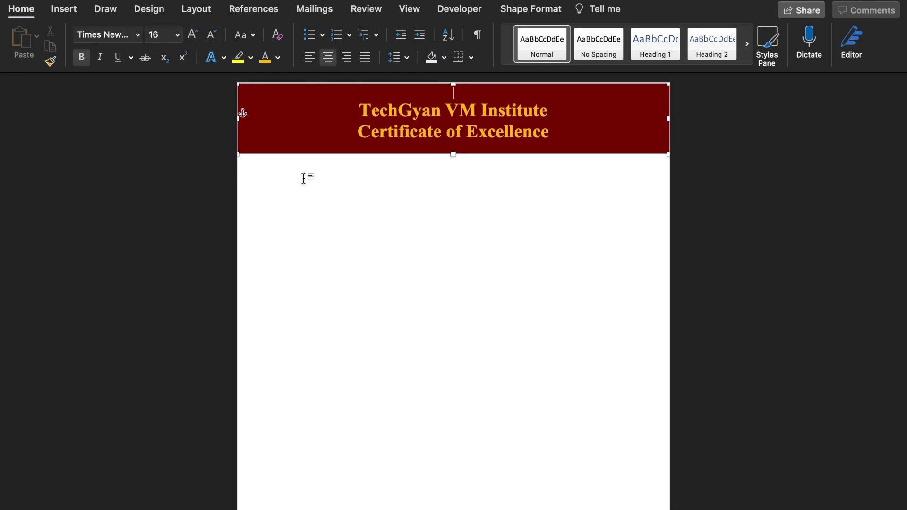
pyautogui.click(338, 219)
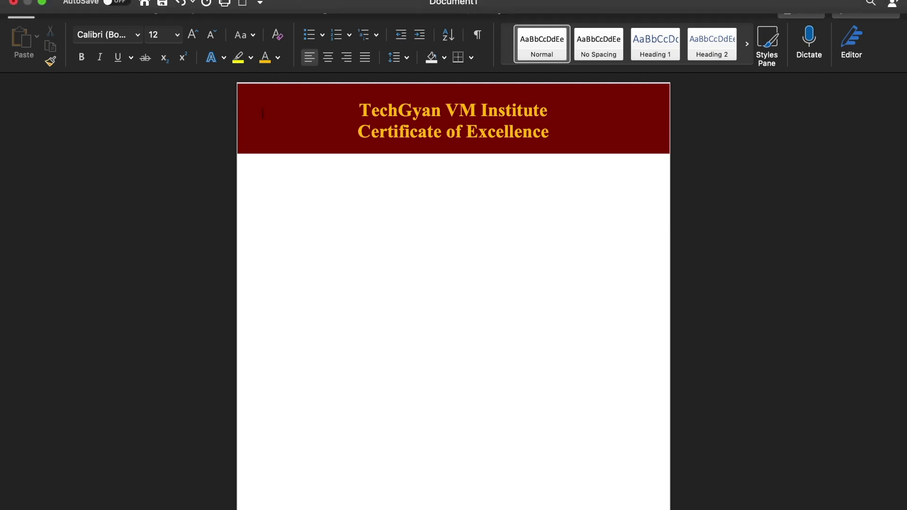
# Copy 'Marksheet Class 12th' from the side-by-side marksheet and centre it below the banner
pyautogui.click(42, 4)
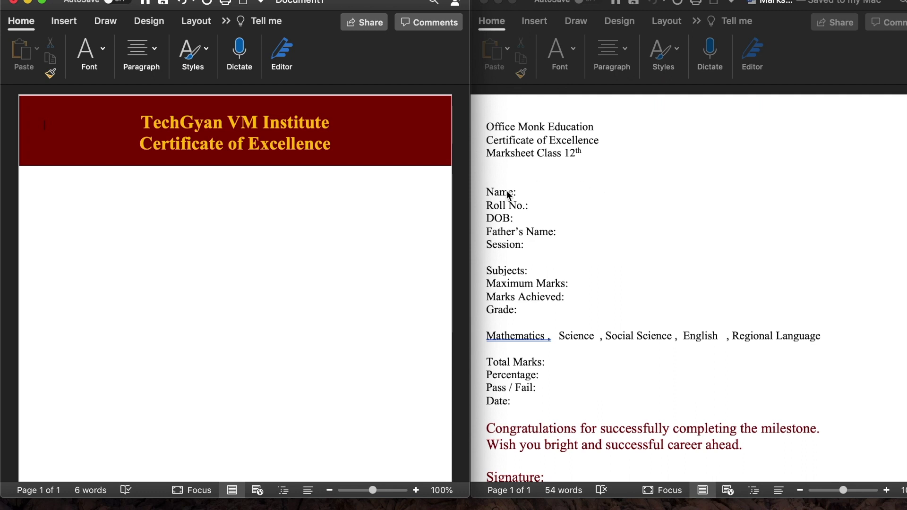
pyautogui.click(571, 165)
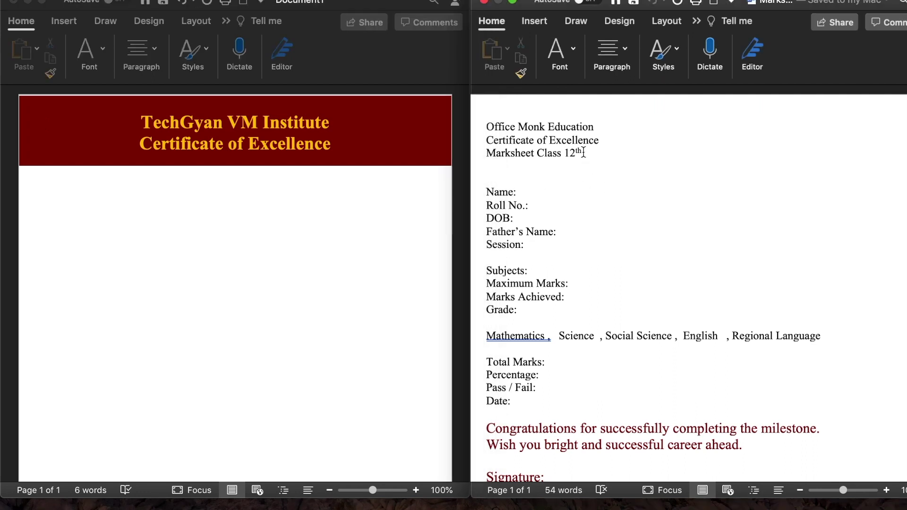
pyautogui.moveTo(584, 153); pyautogui.dragTo(486, 153)
pyautogui.press('super+c')
pyautogui.click(199, 180)
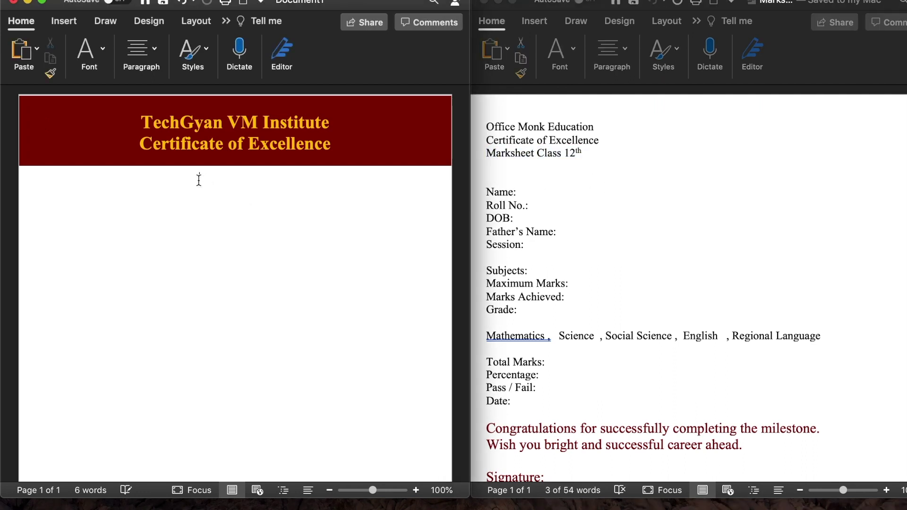
pyautogui.press('super+v')
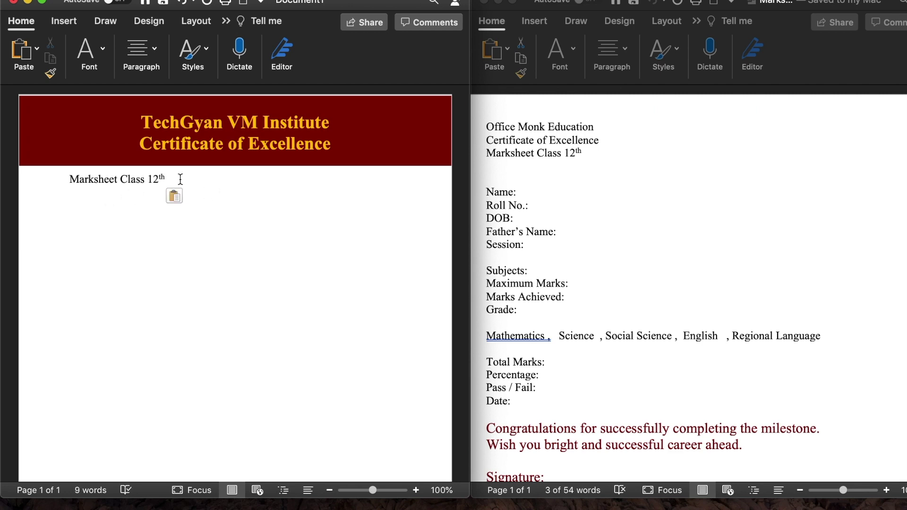
pyautogui.hotkey('shift', 'Home')
pyautogui.press('super+e')
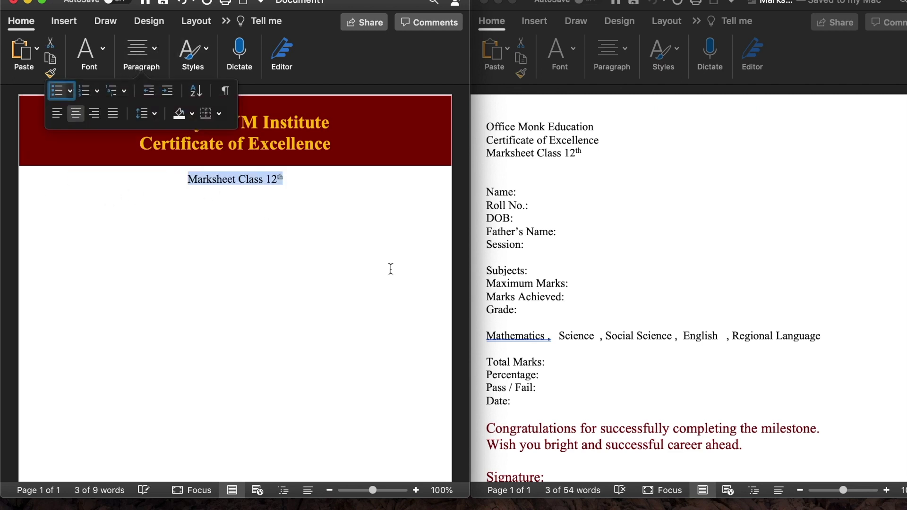
# Paste the Name, Roll No., DOB, Father's Name and Session labels below the title
pyautogui.click(524, 245)
pyautogui.moveTo(524, 245); pyautogui.dragTo(487, 192)
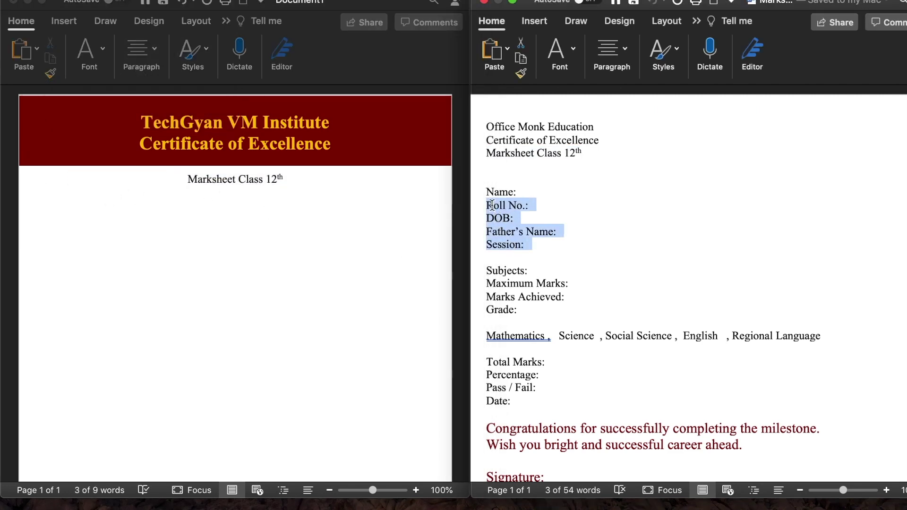
pyautogui.click(90, 225)
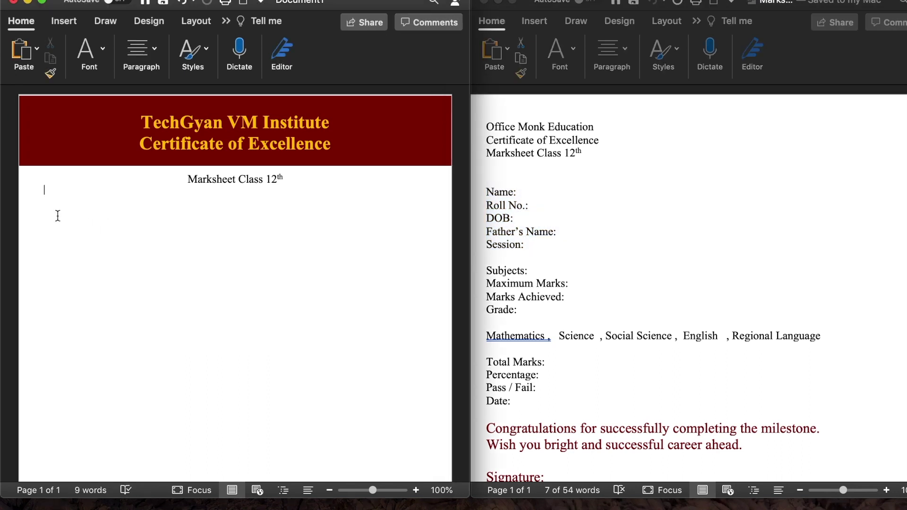
pyautogui.press('super+v')
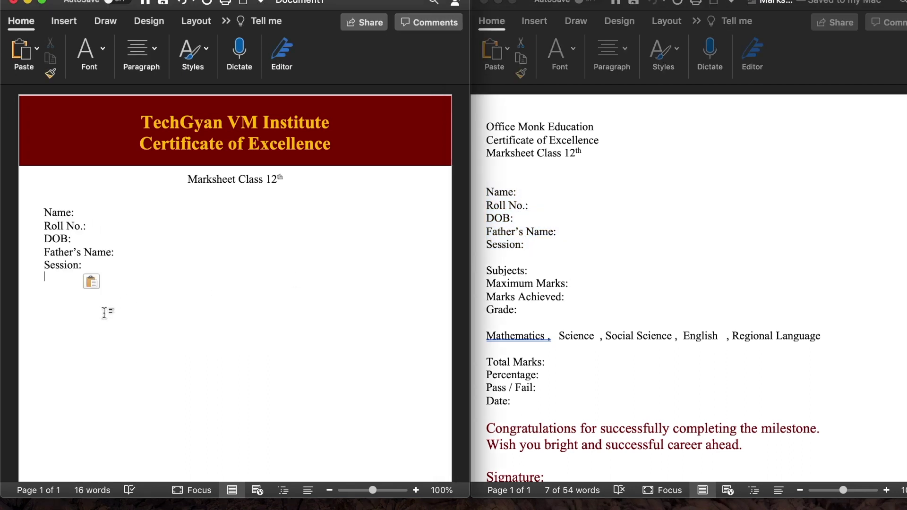
pyautogui.press('Return')
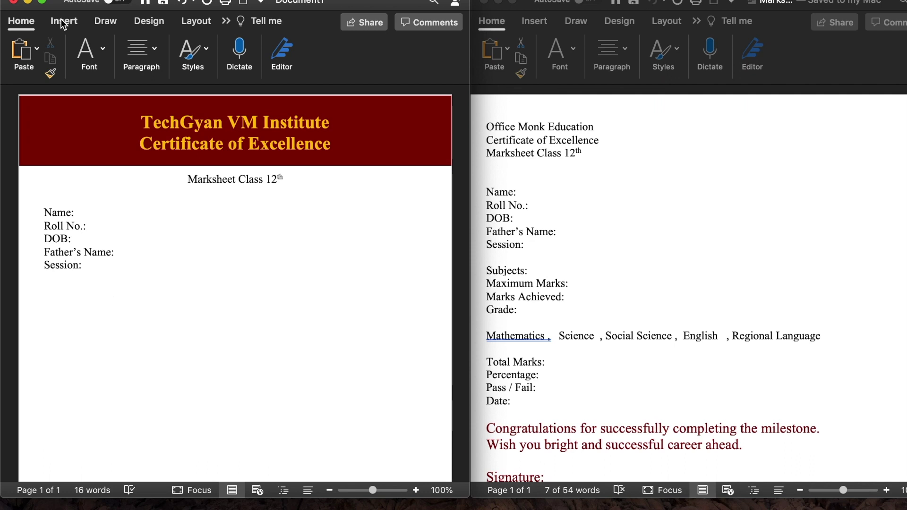
# Insert a 6 by 5 table below Session and add one more row
pyautogui.click(62, 22)
pyautogui.click(69, 49)
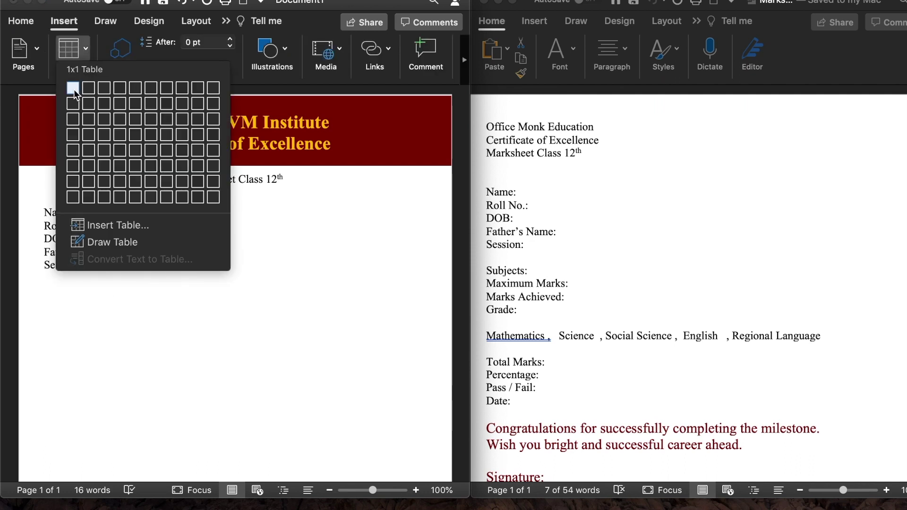
pyautogui.click(151, 152)
pyautogui.rightClick(90, 319)
pyautogui.moveTo(119, 373)
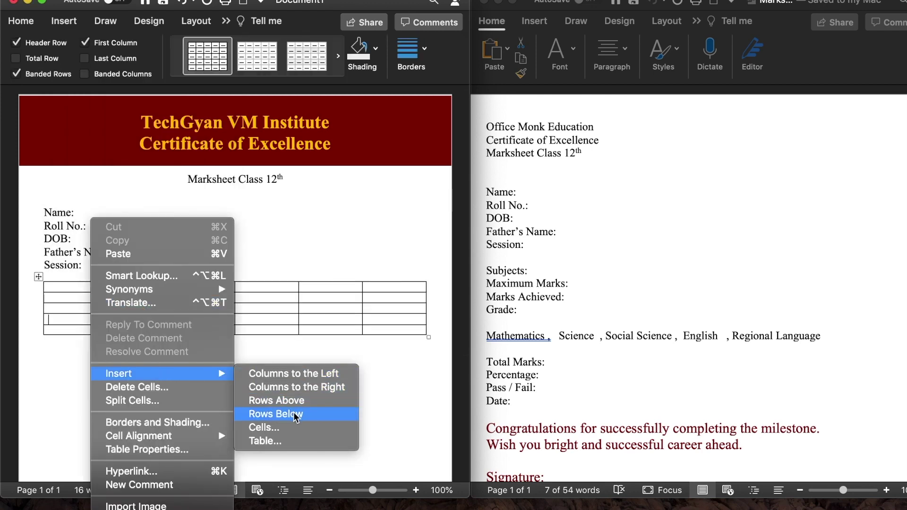
pyautogui.click(291, 415)
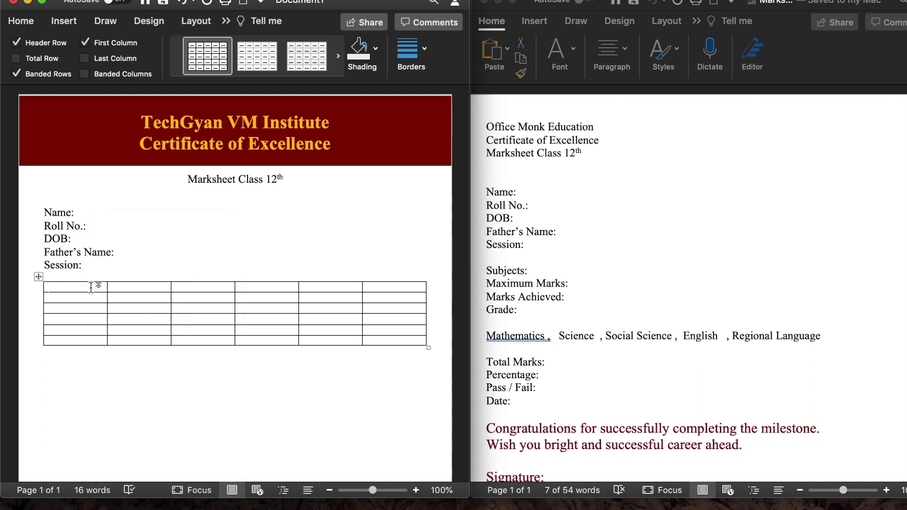
pyautogui.write('Subjects')
# Enter the Subjects, Maximum Marks, Marks Achieved and Grade headers and delete the two unused columns
pyautogui.click(135, 288)
pyautogui.write('Maximum Marks')
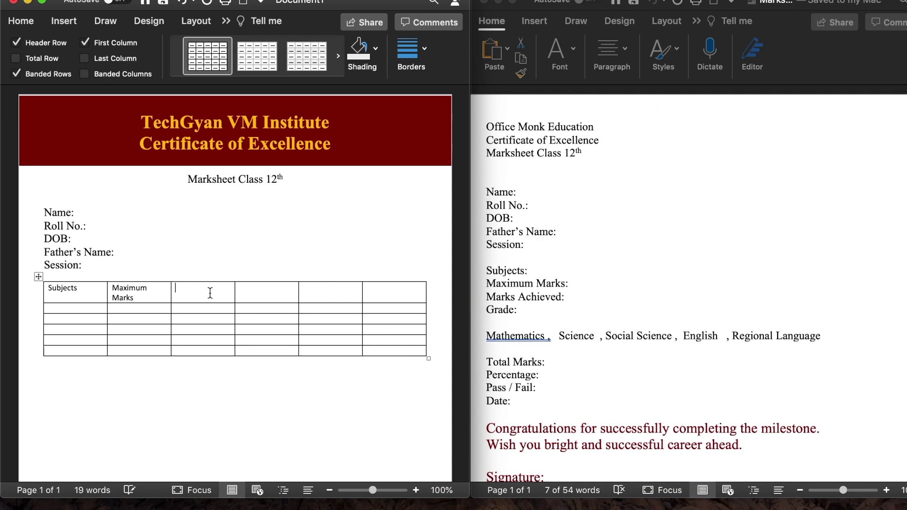
pyautogui.write('arks Acheived')
pyautogui.click(260, 291)
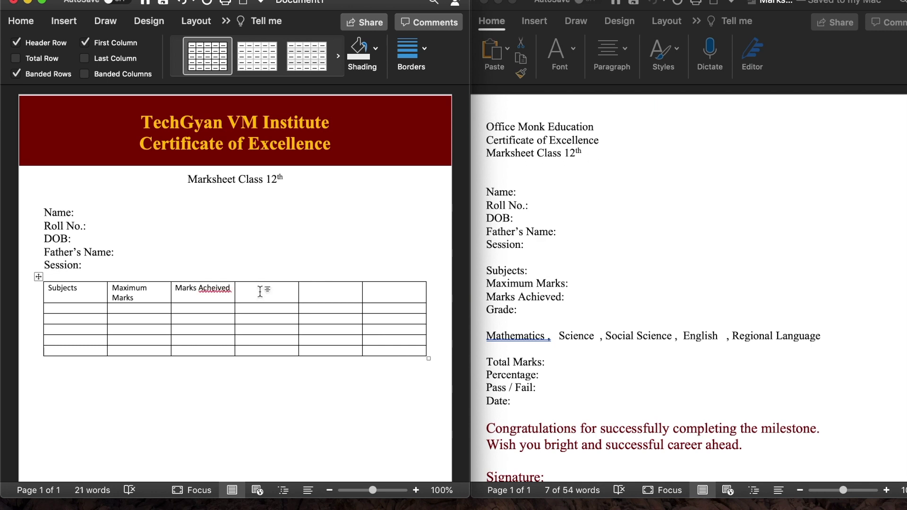
pyautogui.write('Grade')
pyautogui.click(330, 296)
pyautogui.moveTo(330, 296); pyautogui.dragTo(375, 301)
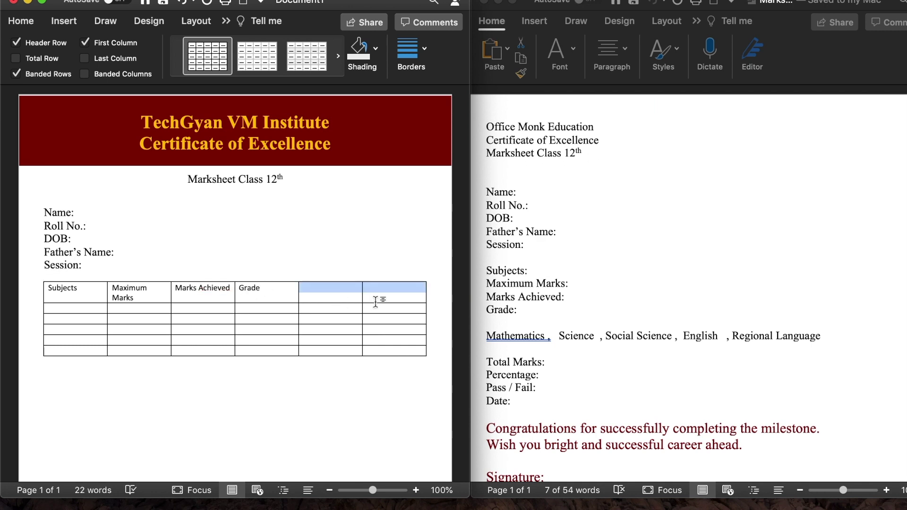
pyautogui.rightClick(385, 303)
pyautogui.click(431, 409)
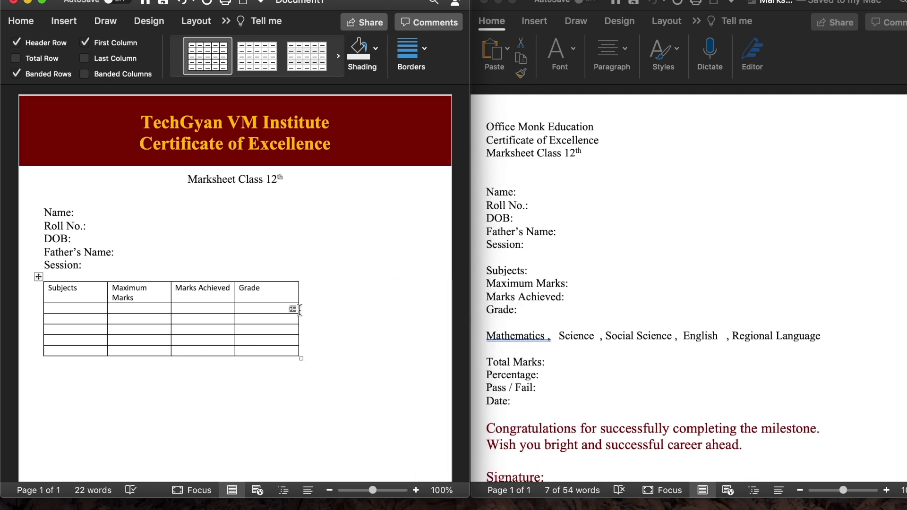
# Widen the table across the page and rebalance the four column widths
pyautogui.moveTo(298, 308); pyautogui.dragTo(430, 318)
pyautogui.moveTo(234, 313); pyautogui.dragTo(344, 314)
pyautogui.moveTo(170, 302); pyautogui.dragTo(251, 301)
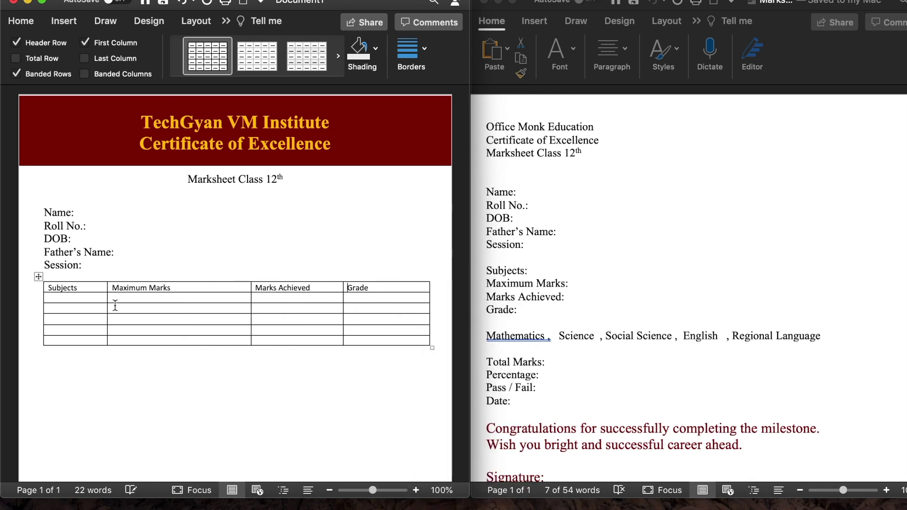
pyautogui.moveTo(107, 305); pyautogui.dragTo(168, 304)
# Centre the header row text
pyautogui.moveTo(382, 290); pyautogui.dragTo(114, 291)
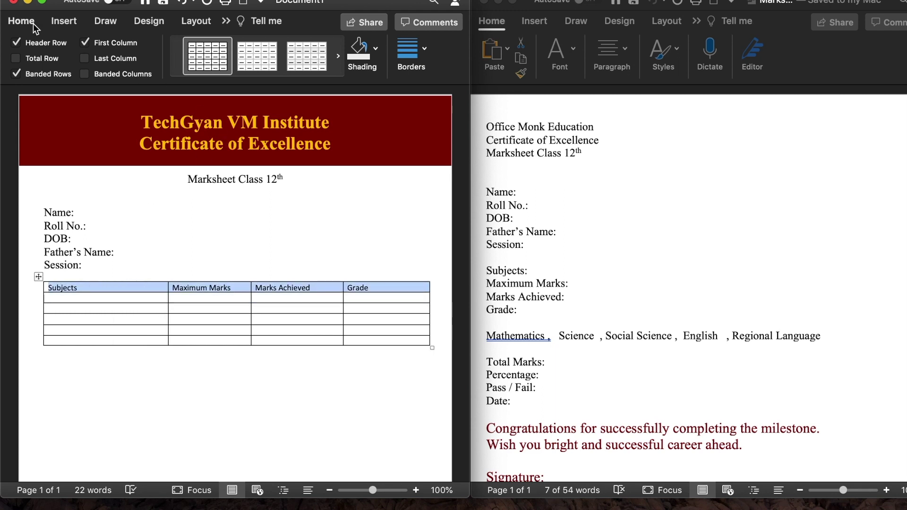
pyautogui.click(21, 21)
pyautogui.click(141, 57)
pyautogui.click(75, 113)
pyautogui.click(139, 300)
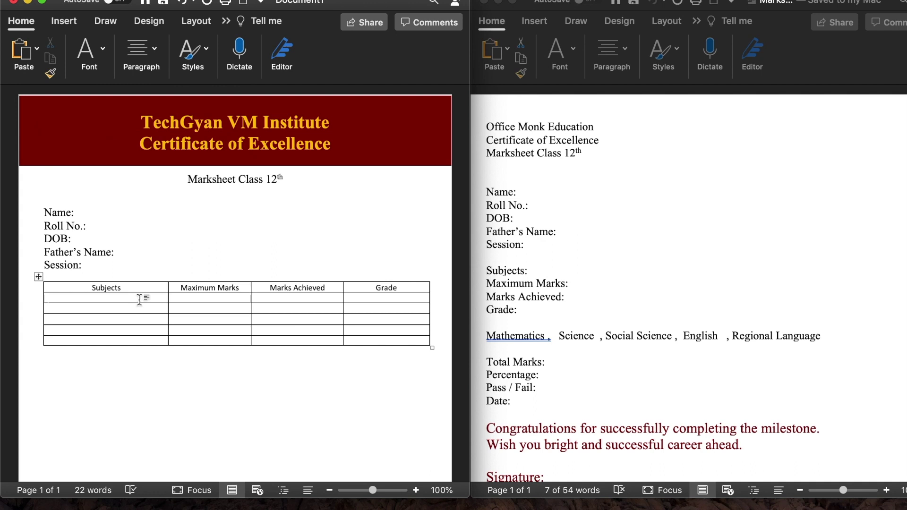
pyautogui.write('Math')
pyautogui.write('ematics')
pyautogui.write('Science')
# Fill the Subjects column with Mathematics, Science, Social Science, English and Regional Language
pyautogui.click(120, 318)
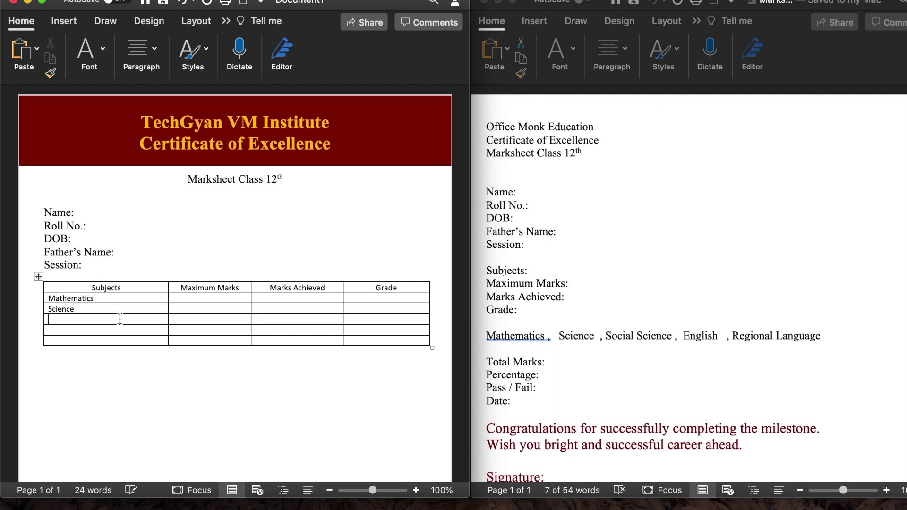
pyautogui.write('Social Science')
pyautogui.press('Down')
pyautogui.write('English')
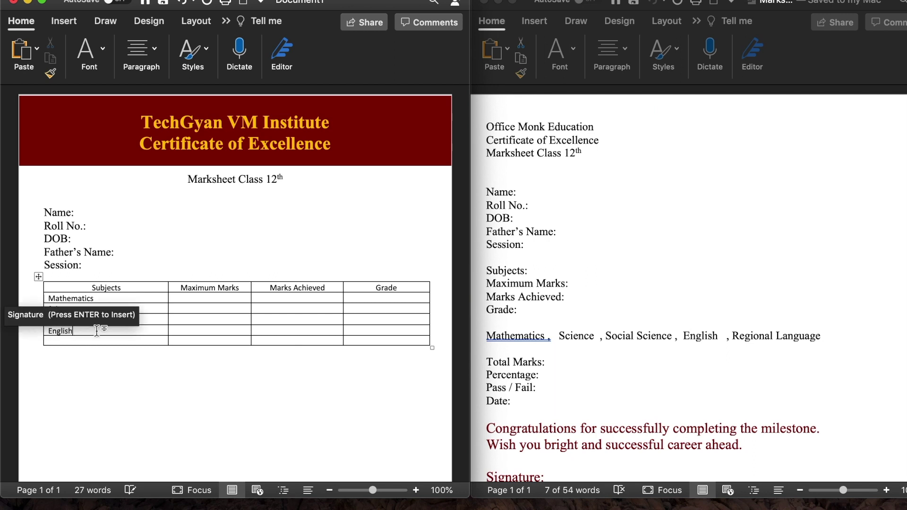
pyautogui.press('Down')
pyautogui.write('Regiona')
pyautogui.write('guage')
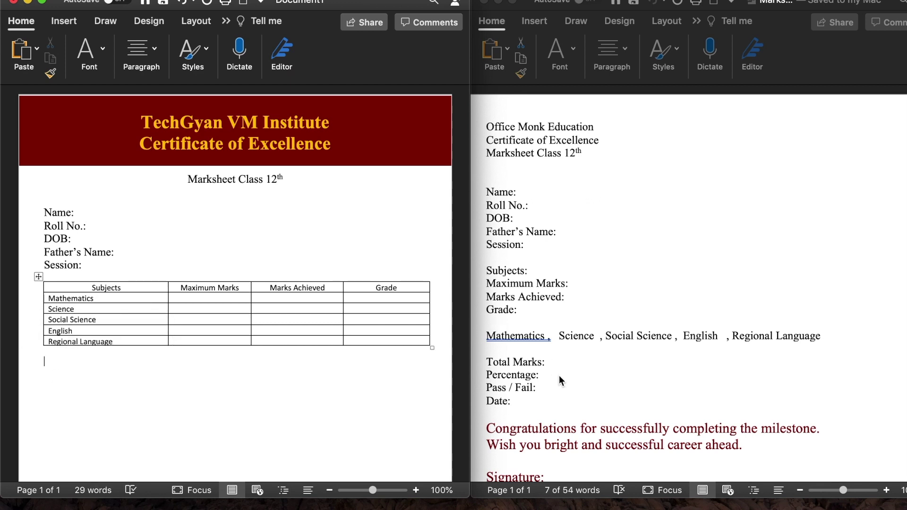
# Copy the Total Marks, Percentage, Pass / Fail and Date labels and paste them below the table
pyautogui.click(511, 401)
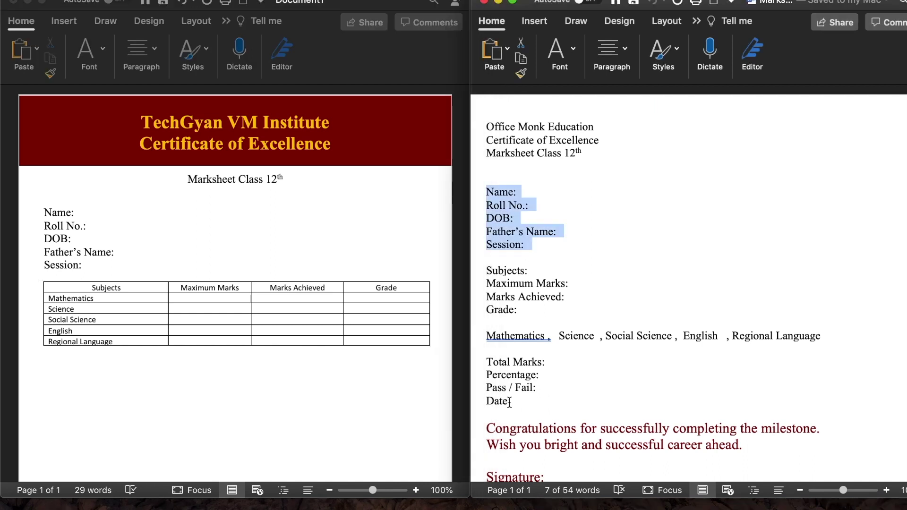
pyautogui.click(489, 365)
pyautogui.moveTo(489, 365); pyautogui.dragTo(518, 402)
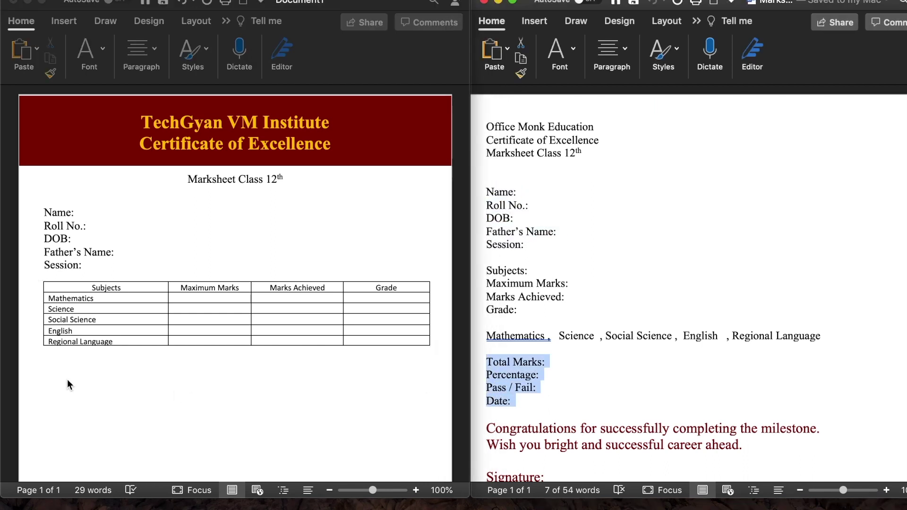
pyautogui.click(68, 385)
pyautogui.press('super+v')
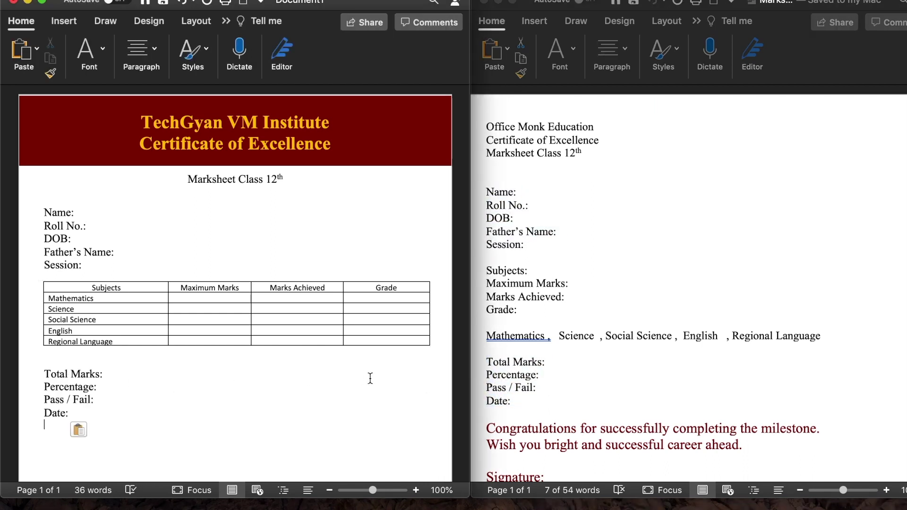
# Paste the red congratulations message and Signature line below Date, then maximise the template
pyautogui.click(742, 447)
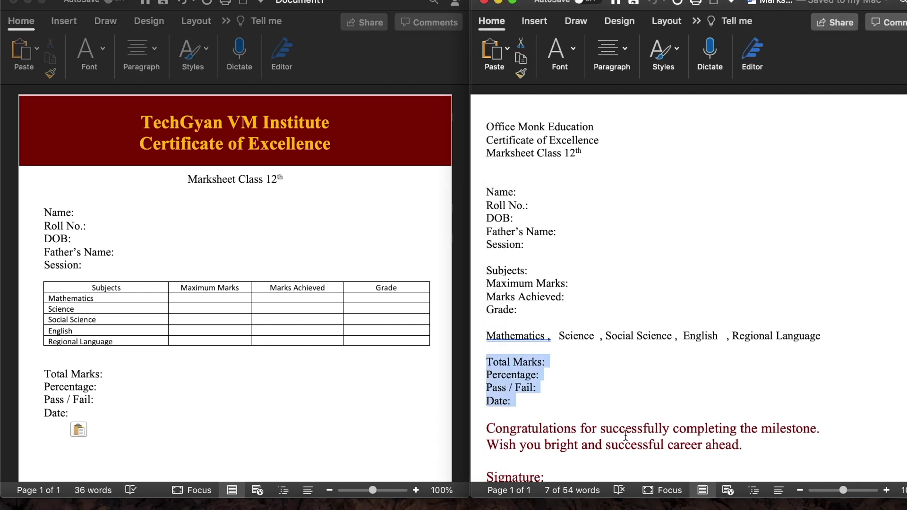
pyautogui.click(516, 428)
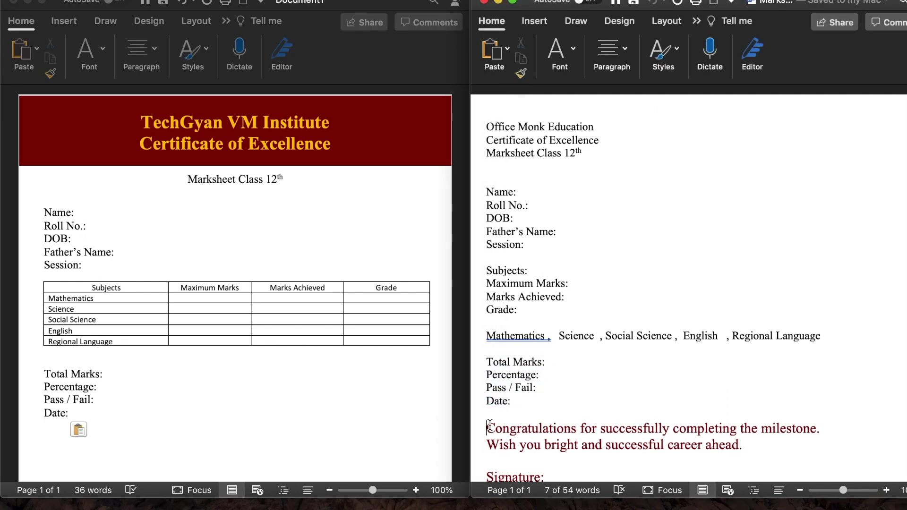
pyautogui.moveTo(488, 426)
pyautogui.mouseDown()
pyautogui.moveTo(632, 450)
pyautogui.moveTo(671, 470)
pyautogui.mouseUp()
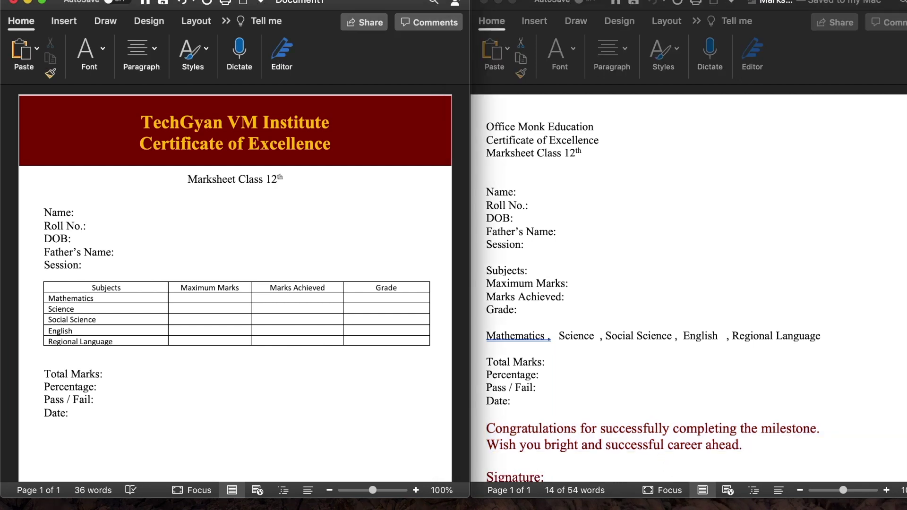
pyautogui.write('Congratulations for successfully completing the milestone. Wish you bright and successful career ahead.  Signature:')
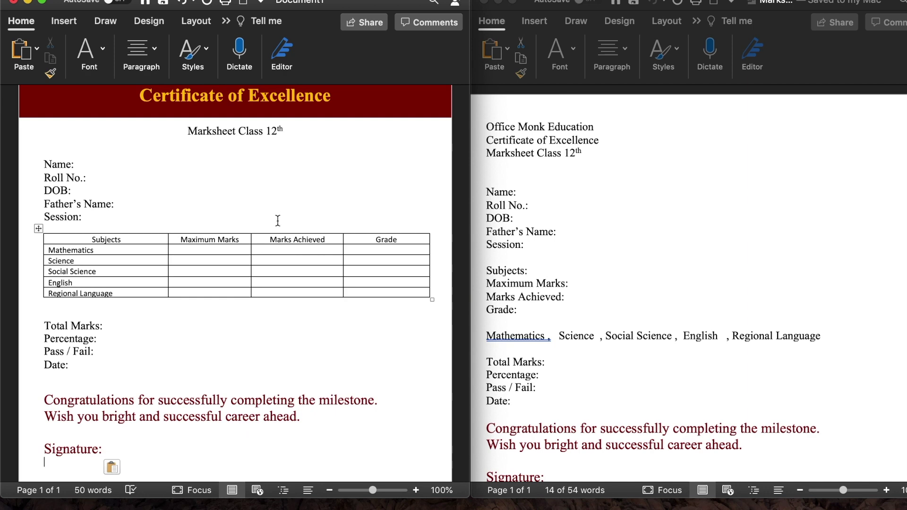
pyautogui.click(41, 1)
# Set all subjects-table text to Times New Roman and increase its size twice
pyautogui.moveTo(624, 282)
pyautogui.mouseDown()
pyautogui.moveTo(287, 250)
pyautogui.moveTo(272, 227)
pyautogui.mouseUp()
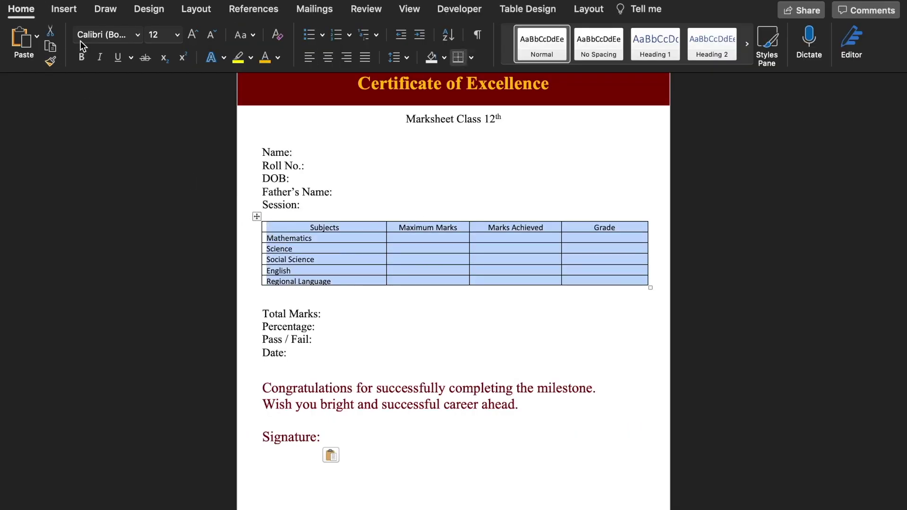
pyautogui.click(138, 38)
pyautogui.moveTo(149, 187)
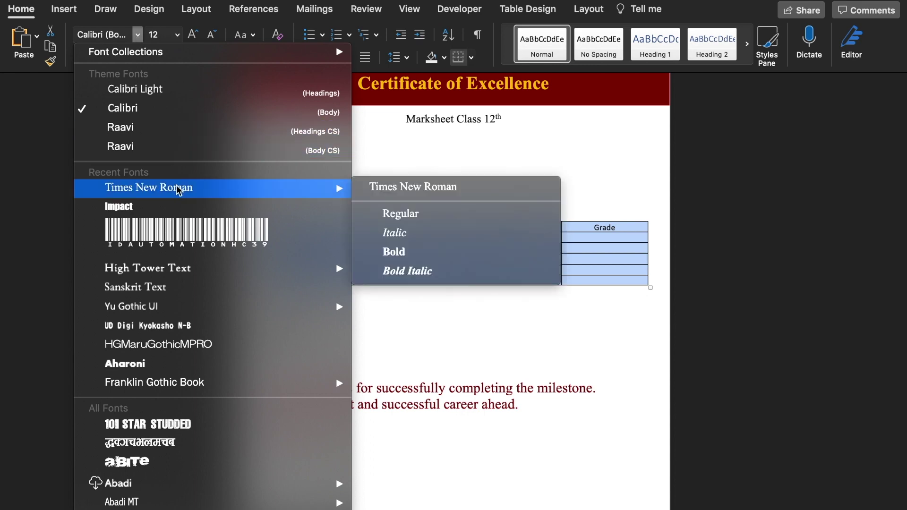
pyautogui.click(300, 189)
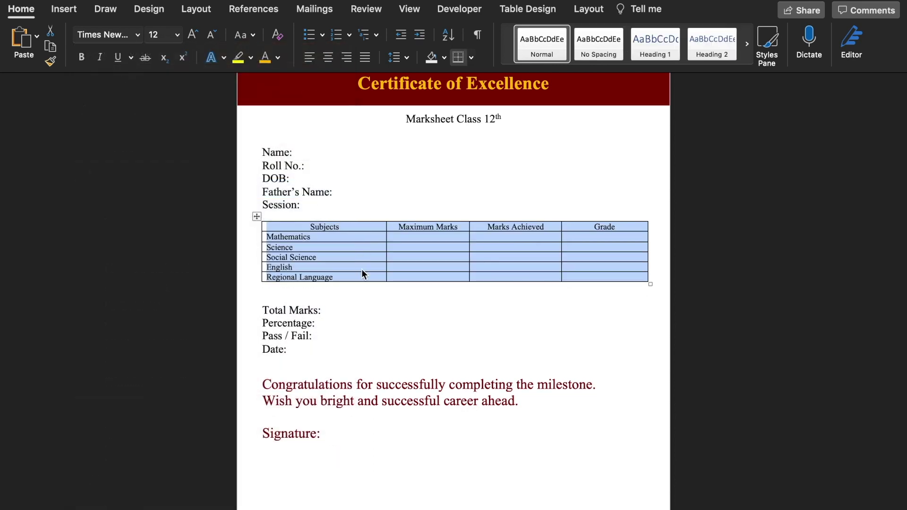
pyautogui.click(192, 34)
pyautogui.click(634, 454)
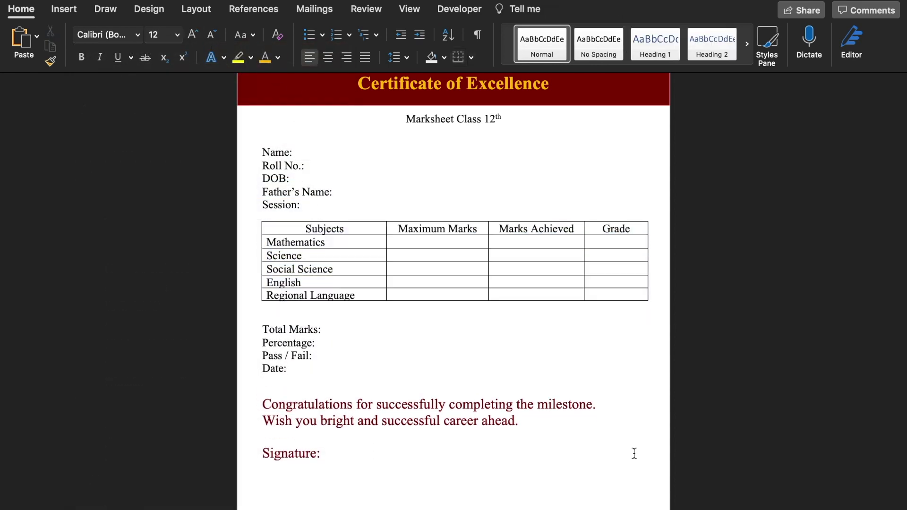
pyautogui.scroll(-1, 568, 464)
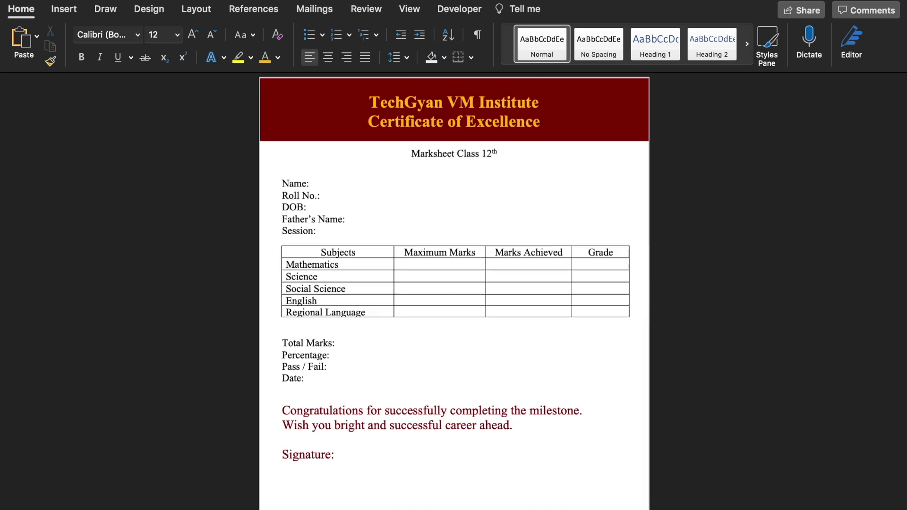
pyautogui.scroll(-1, 568, 463)
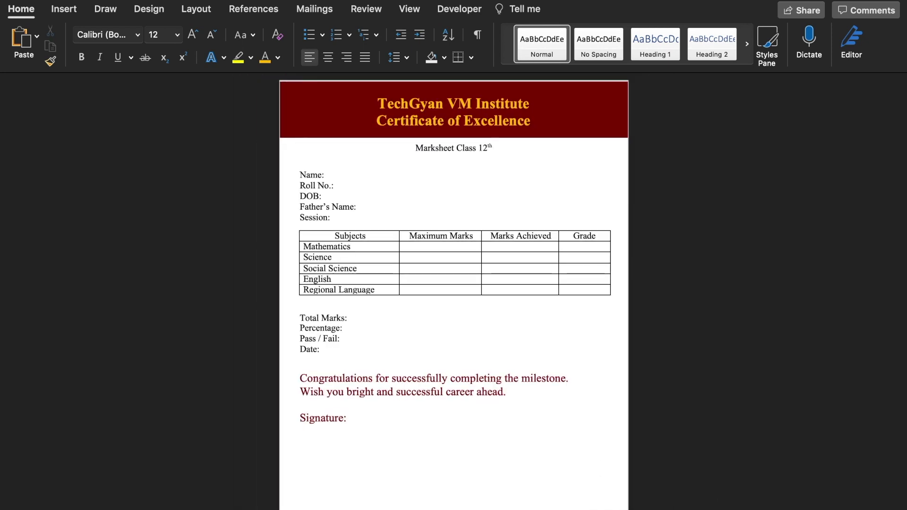
# Draw a full-width blue footer rectangle and add the text 'Office Adress' inside it
pyautogui.click(65, 10)
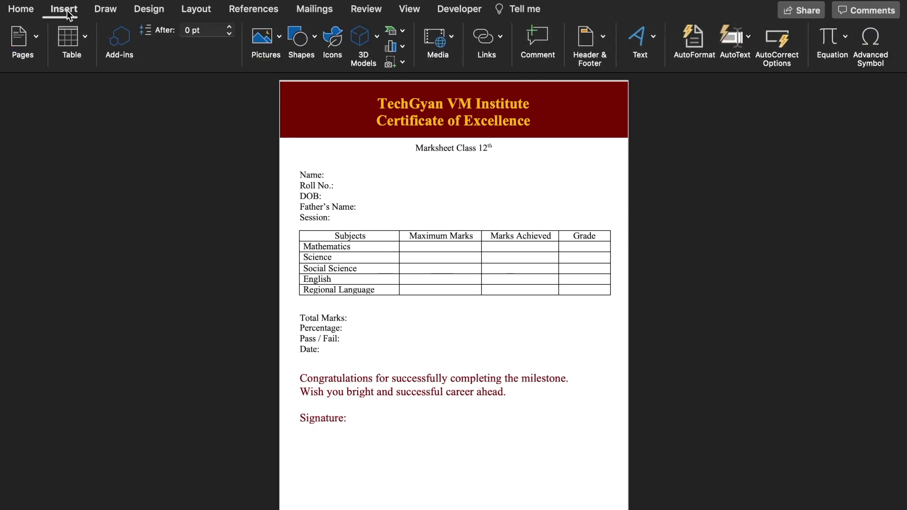
pyautogui.moveTo(282, 485); pyautogui.dragTo(628, 507)
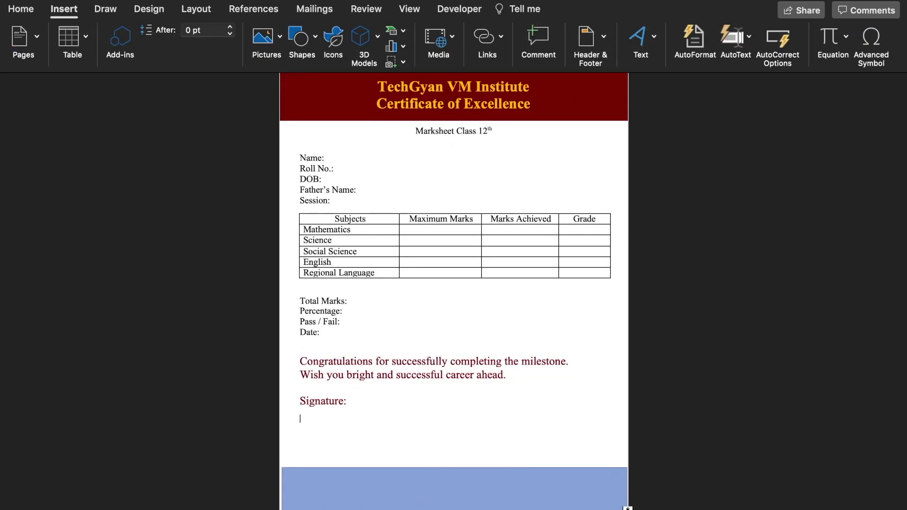
pyautogui.moveTo(300, 455); pyautogui.dragTo(297, 454)
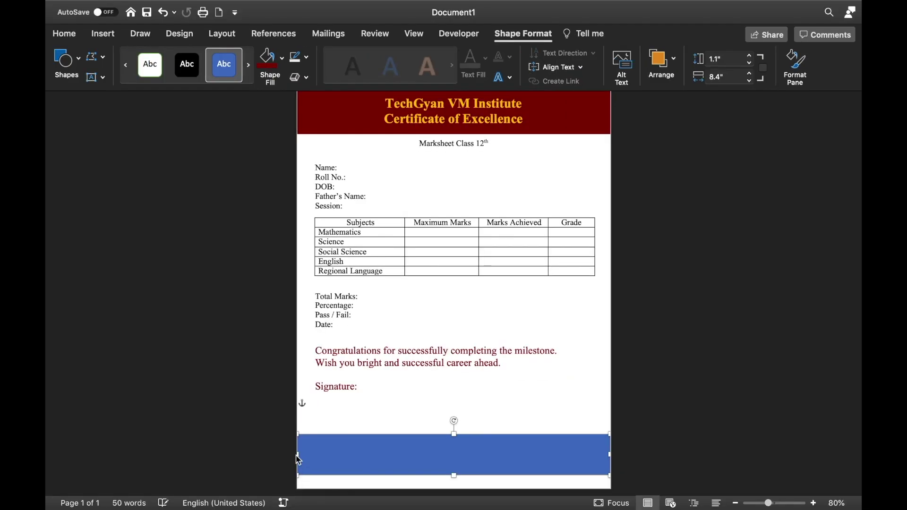
pyautogui.rightClick(378, 450)
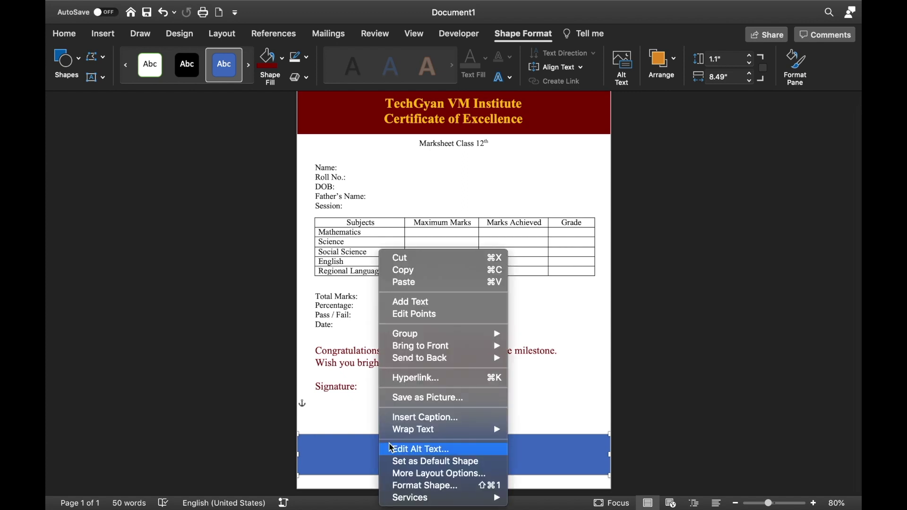
pyautogui.click(435, 302)
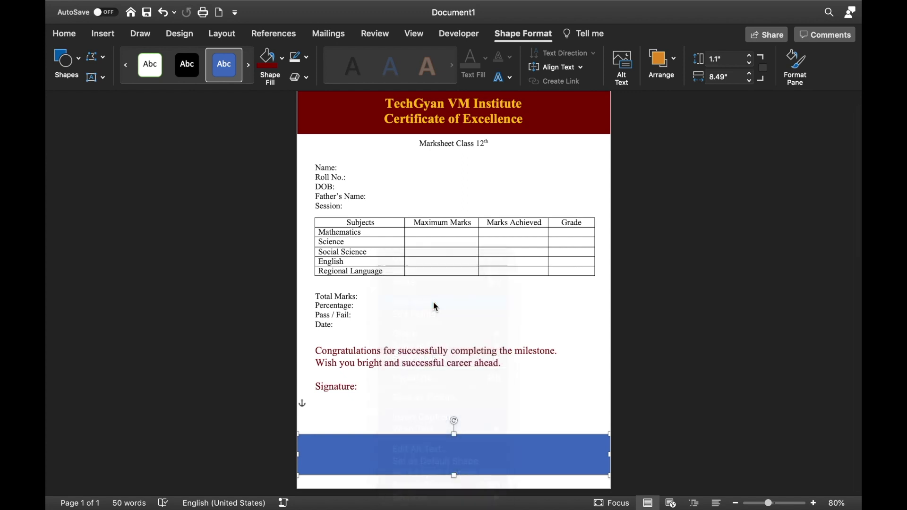
pyautogui.write('o')
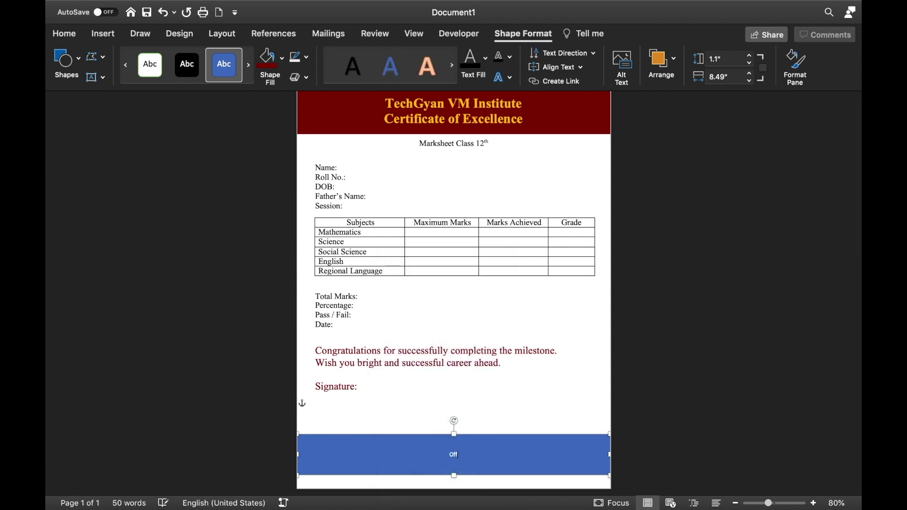
pyautogui.write(' Adre')
pyautogui.write('ss')
pyautogui.click(64, 34)
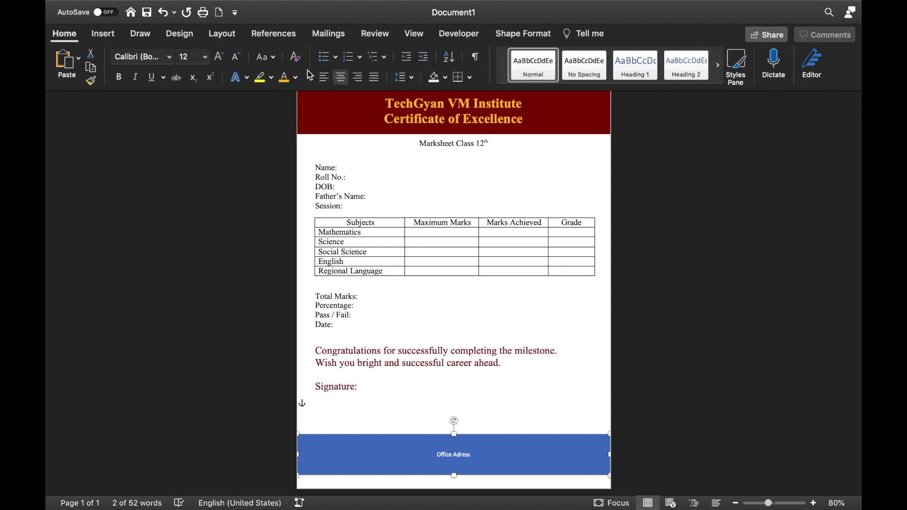
# Style the Office Address text orange, larger, in Times New Roman, and correct its spelling
pyautogui.click(284, 78)
pyautogui.click(219, 59)
pyautogui.click(219, 59)
pyautogui.click(219, 58)
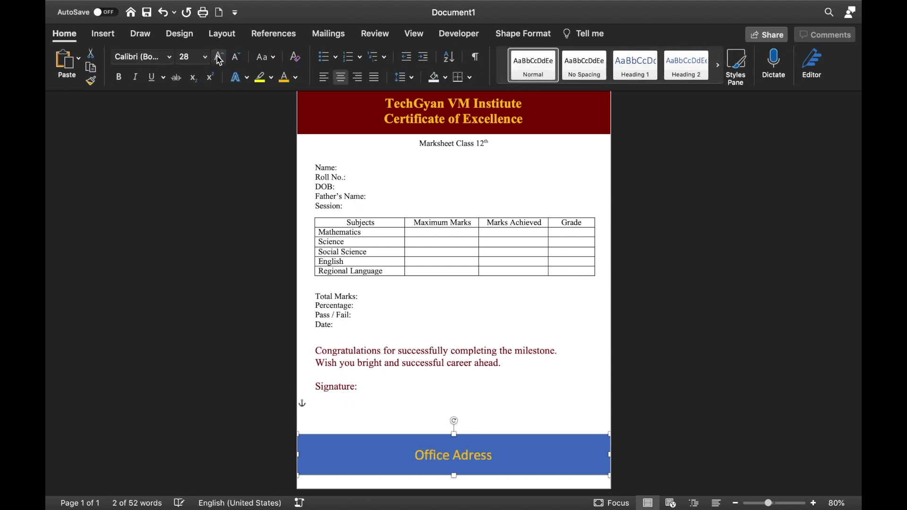
pyautogui.click(170, 57)
pyautogui.moveTo(179, 194)
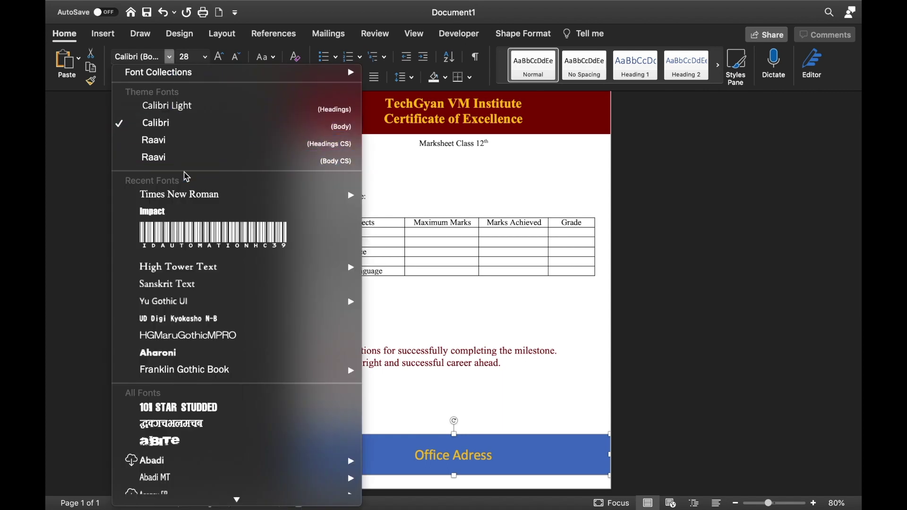
pyautogui.click(189, 196)
pyautogui.write('d')
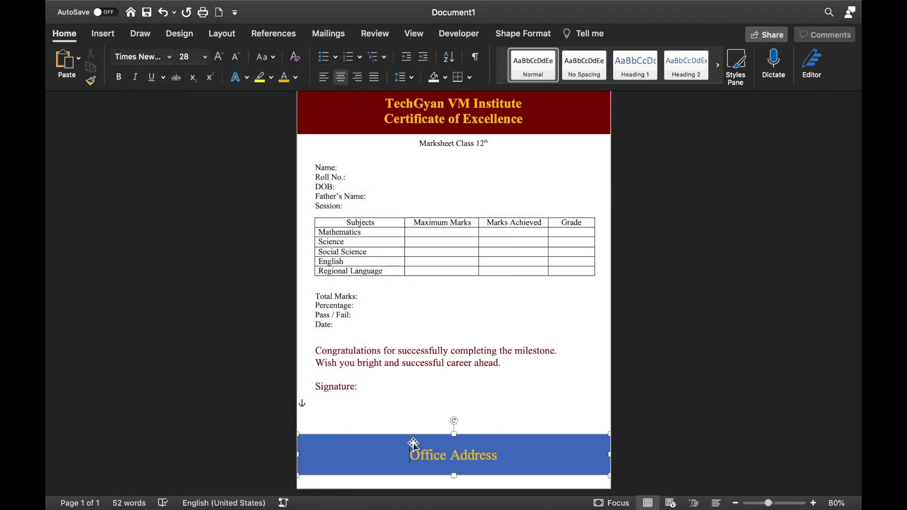
pyautogui.click(411, 443)
# Fill the address footer shape with dark red to match the header
pyautogui.click(405, 435)
pyautogui.click(523, 33)
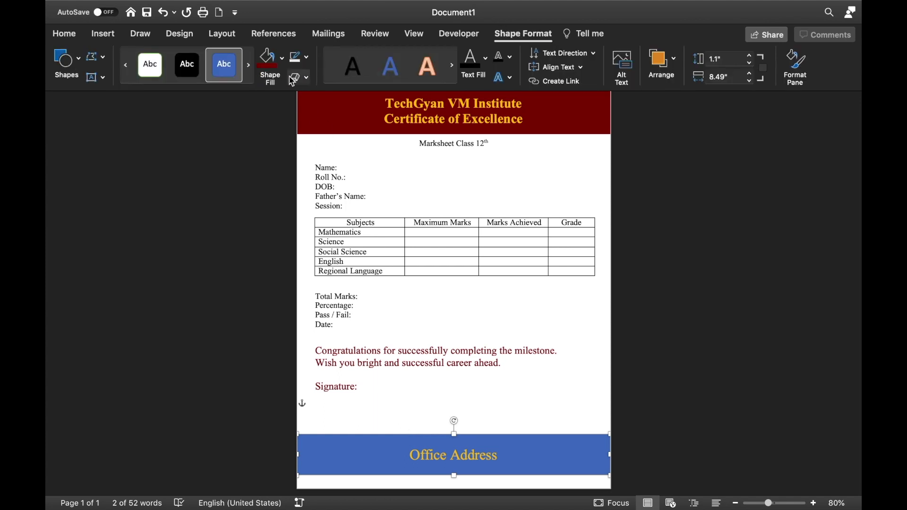
pyautogui.click(267, 58)
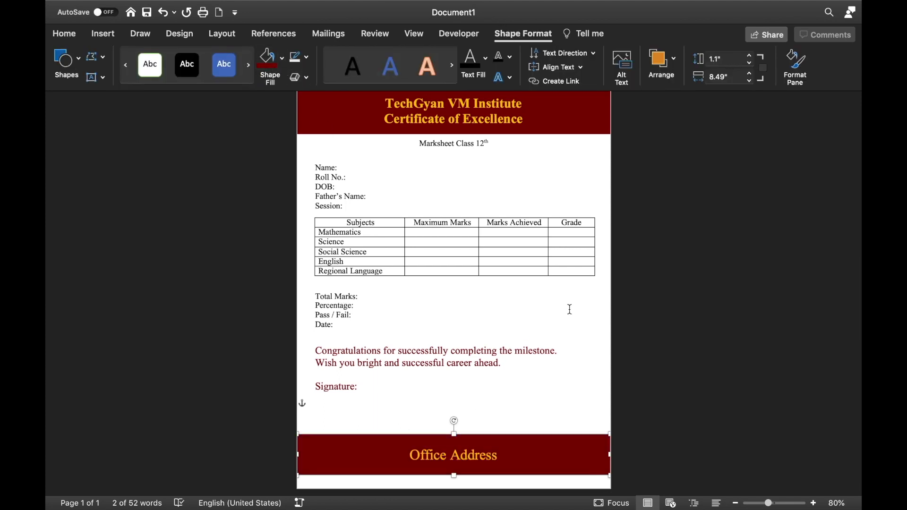
pyautogui.moveTo(489, 144); pyautogui.dragTo(418, 145)
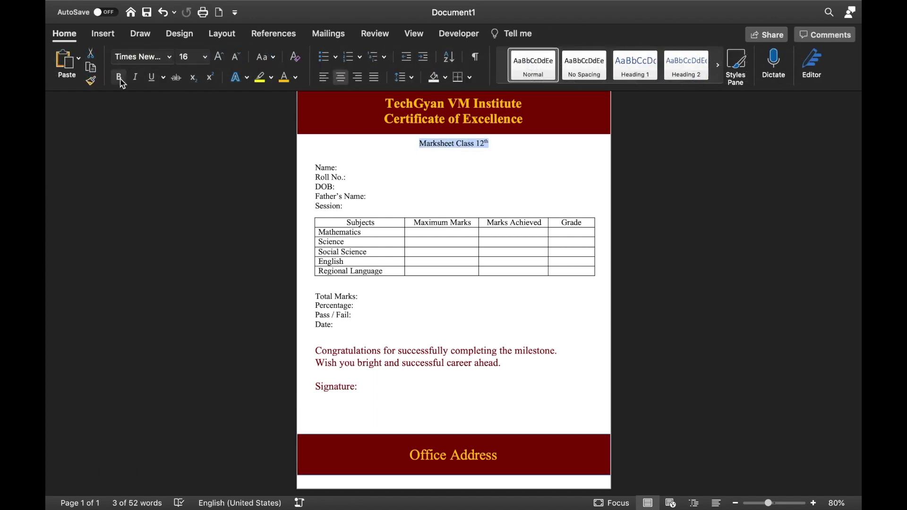
pyautogui.click(118, 77)
pyautogui.click(221, 57)
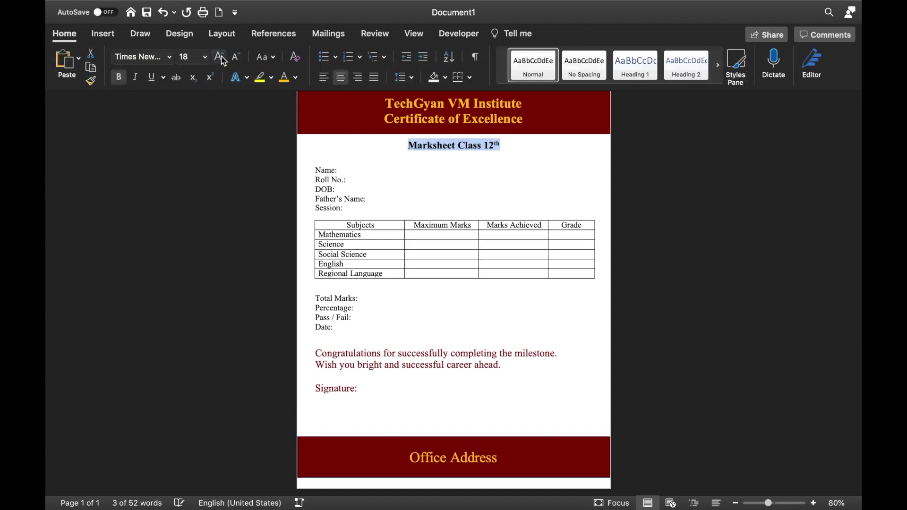
pyautogui.click(151, 78)
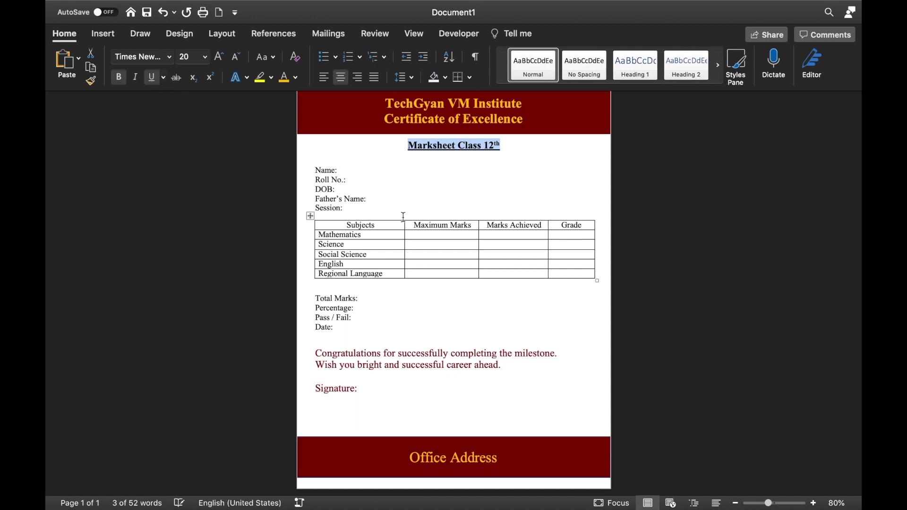
pyautogui.click(384, 173)
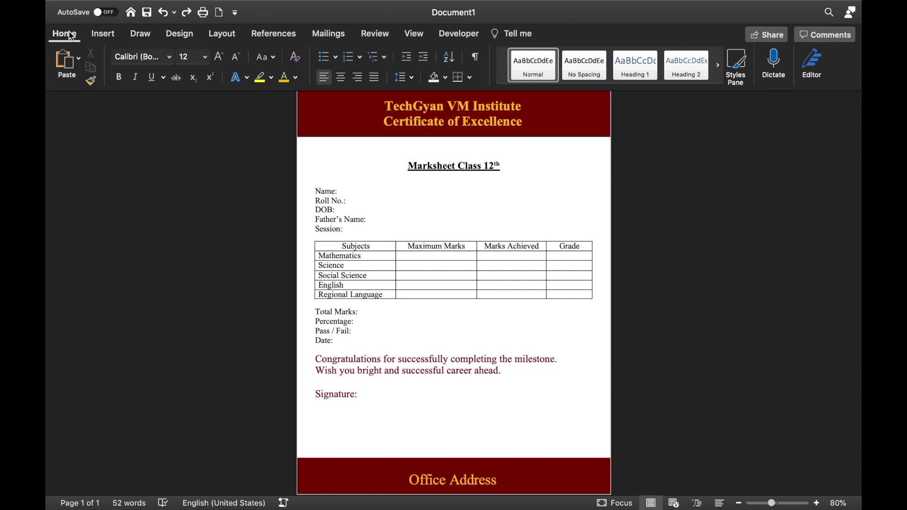
# Add a diagonal CONFIDENTIAL text watermark across the page via Design > Watermark
pyautogui.click(178, 34)
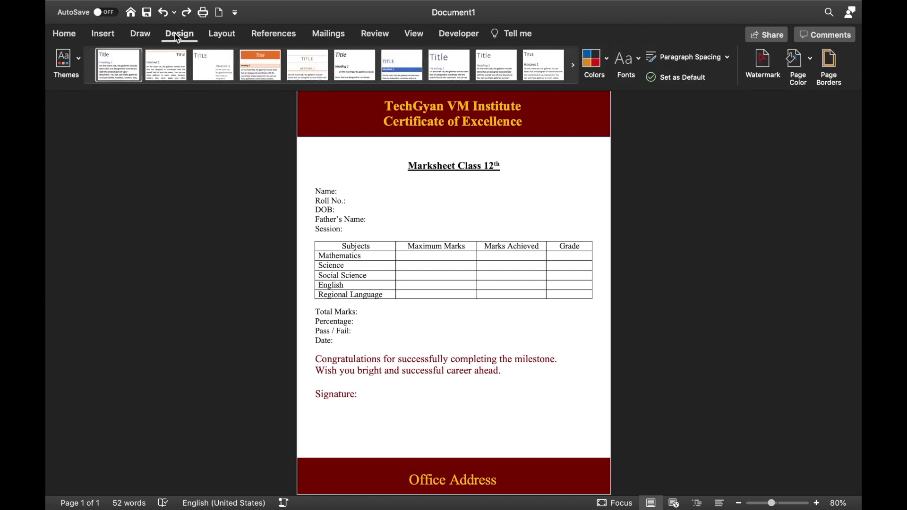
pyautogui.click(763, 64)
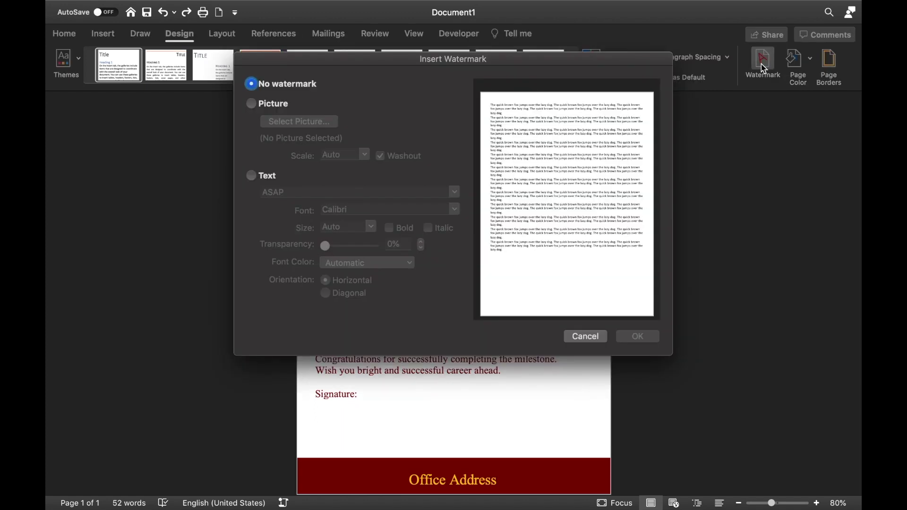
pyautogui.click(251, 176)
pyautogui.click(455, 192)
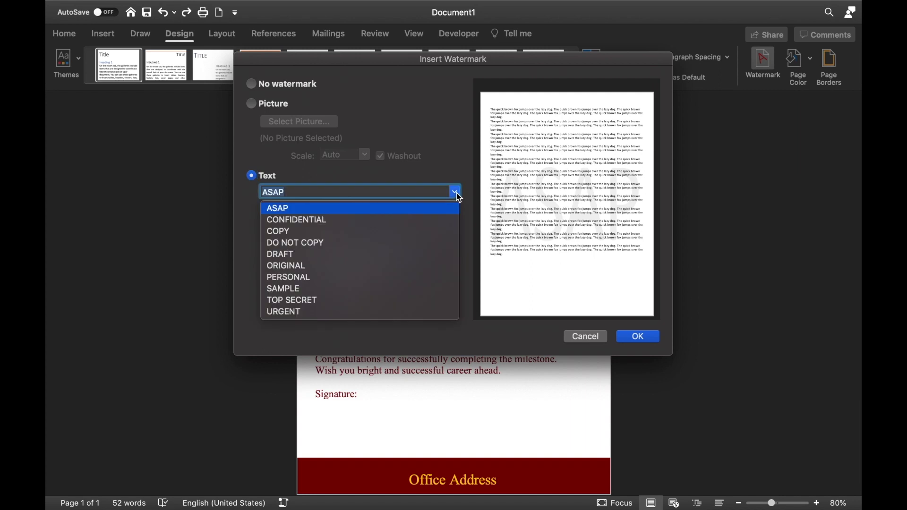
pyautogui.click(404, 221)
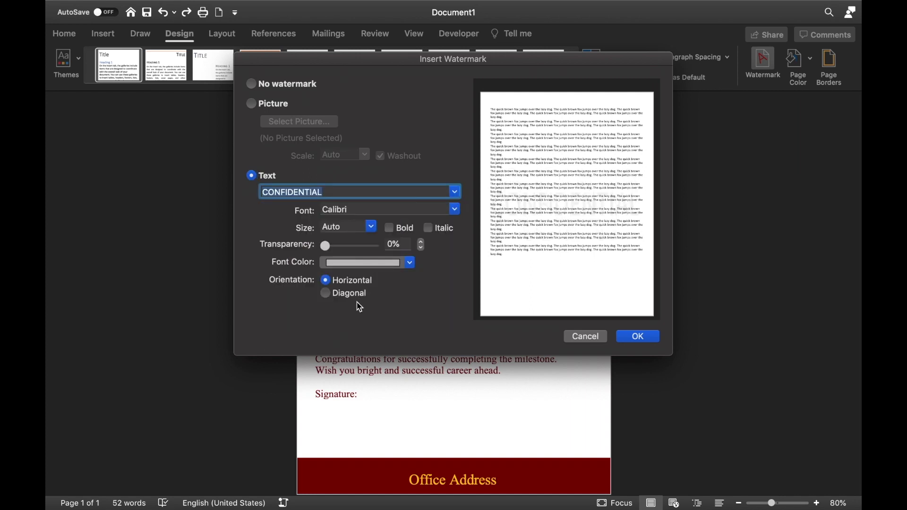
pyautogui.click(325, 292)
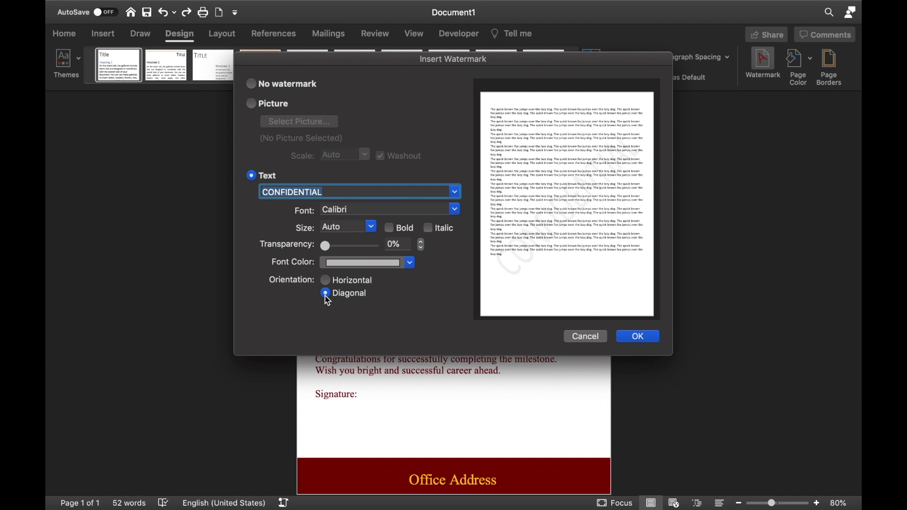
pyautogui.click(636, 338)
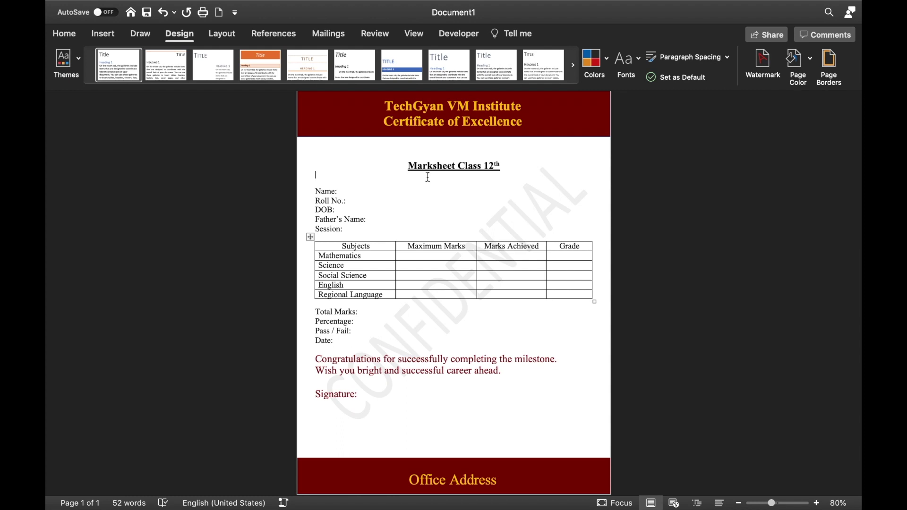
# Insert the OM Logo.png picture from file into the marksheet
pyautogui.click(97, 36)
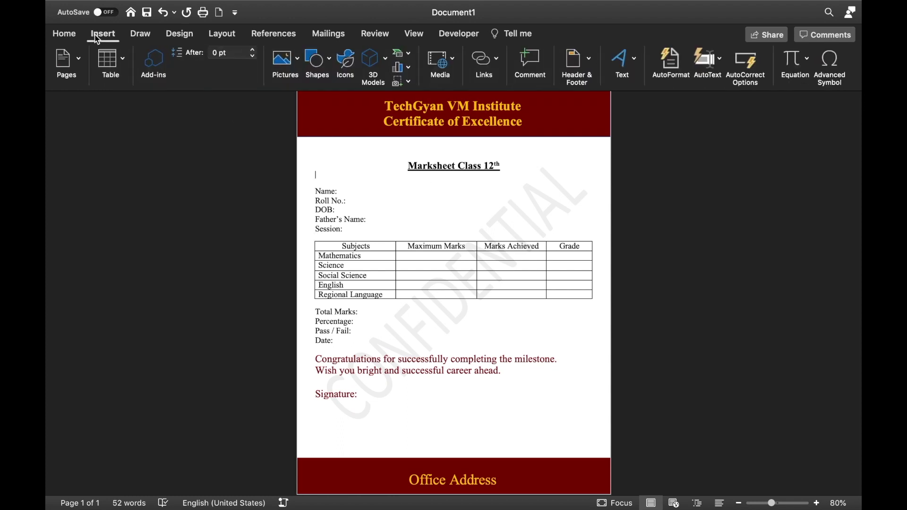
pyautogui.click(296, 59)
pyautogui.click(336, 95)
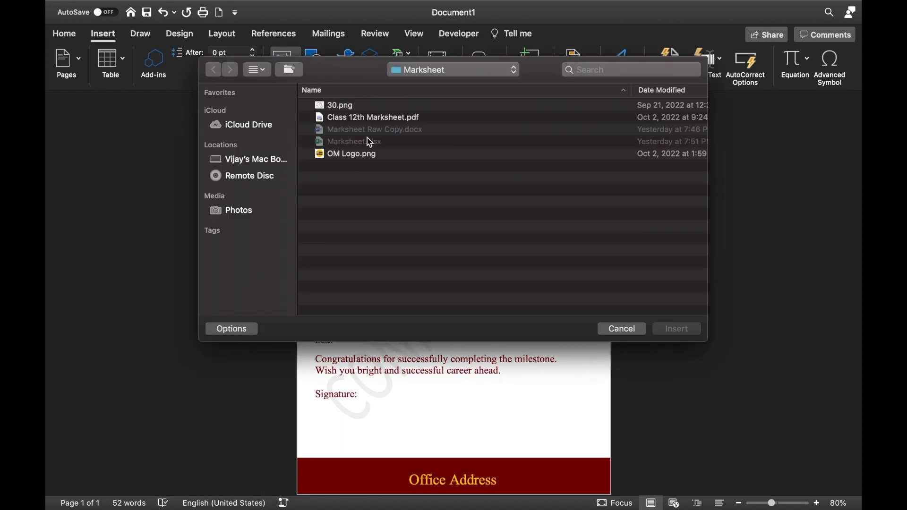
pyautogui.click(375, 153)
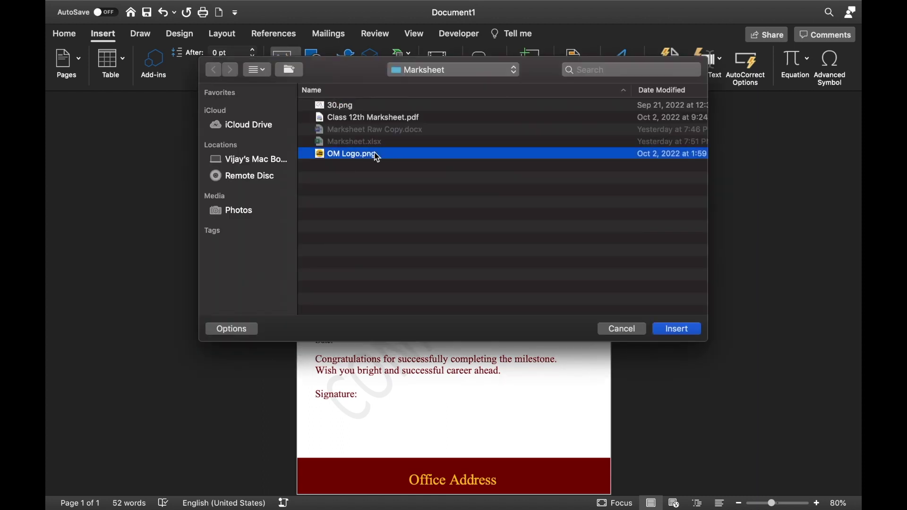
pyautogui.click(681, 330)
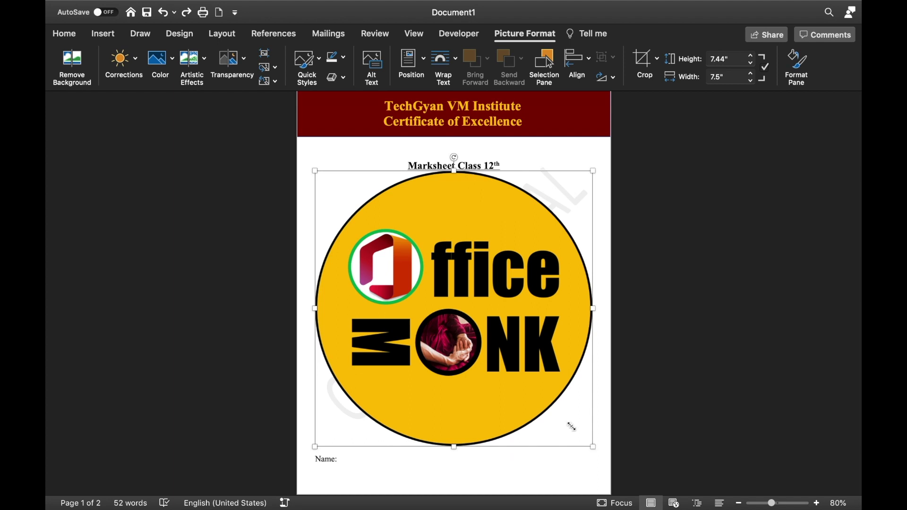
# Set the logo to float In Front of Text, shrink it and place it in the red header
pyautogui.moveTo(571, 426); pyautogui.dragTo(362, 222)
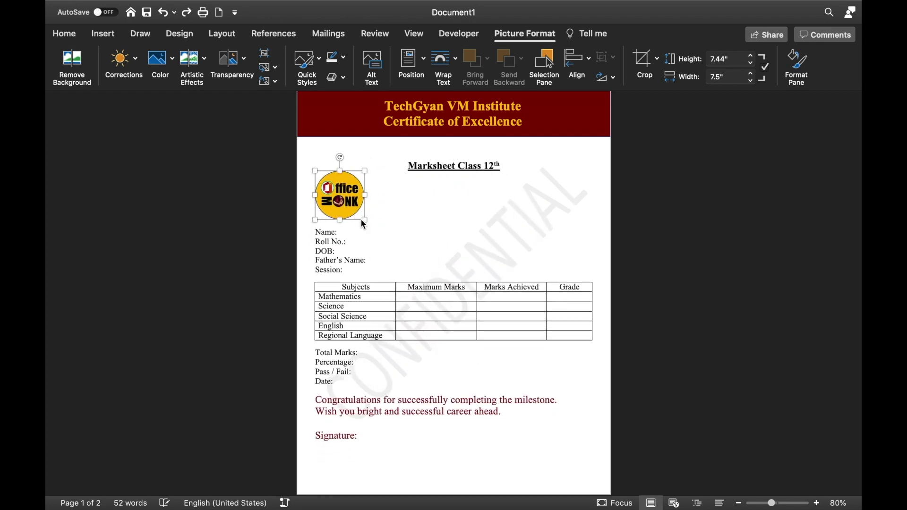
pyautogui.moveTo(340, 200)
pyautogui.mouseDown()
pyautogui.moveTo(340, 131)
pyautogui.moveTo(394, 126)
pyautogui.mouseUp()
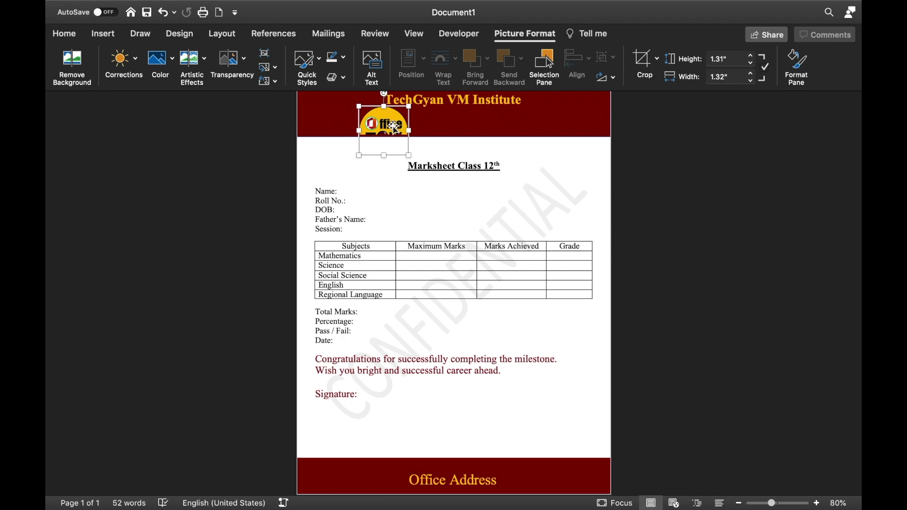
pyautogui.press('super+z')
pyautogui.press('super+z')
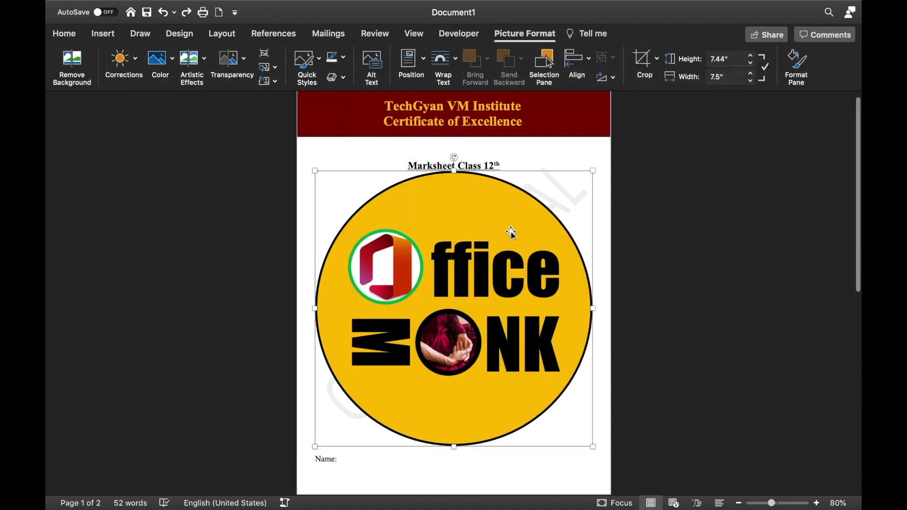
pyautogui.rightClick(514, 236)
pyautogui.moveTo(545, 388)
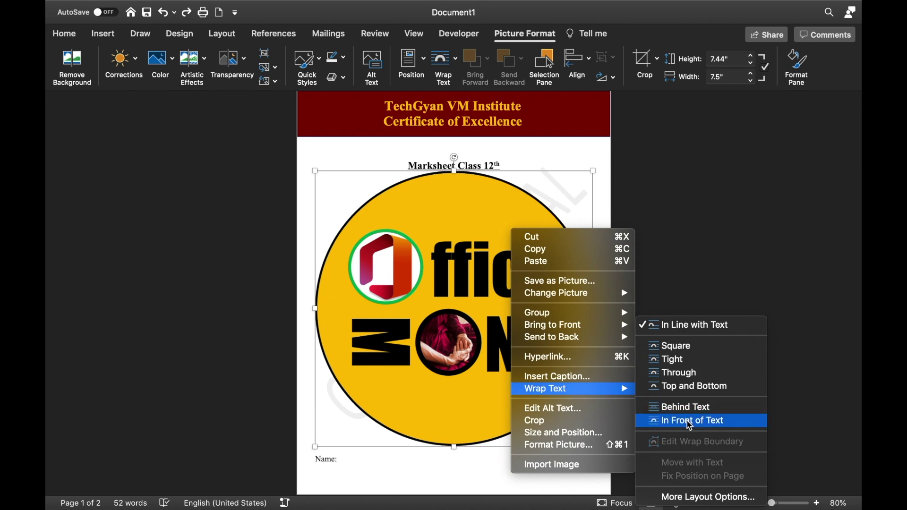
pyautogui.click(742, 422)
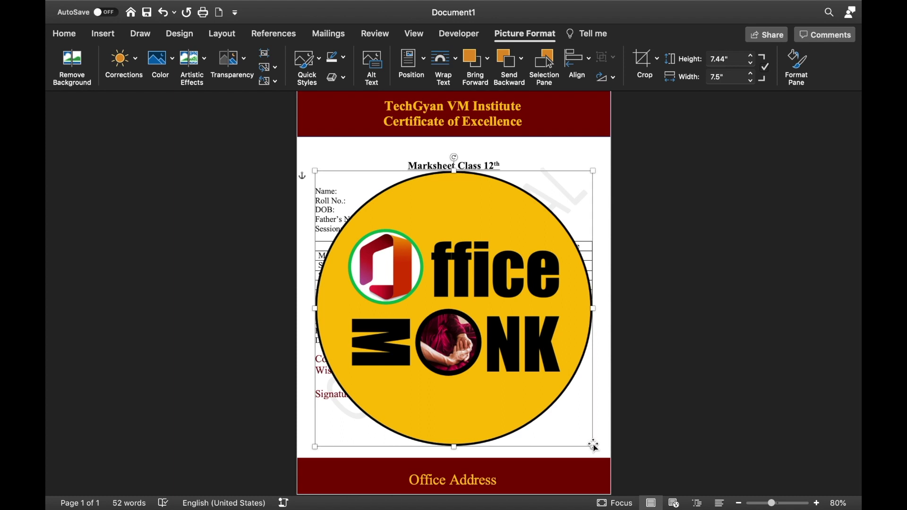
pyautogui.moveTo(593, 445)
pyautogui.mouseDown()
pyautogui.moveTo(341, 199)
pyautogui.moveTo(333, 124)
pyautogui.mouseUp()
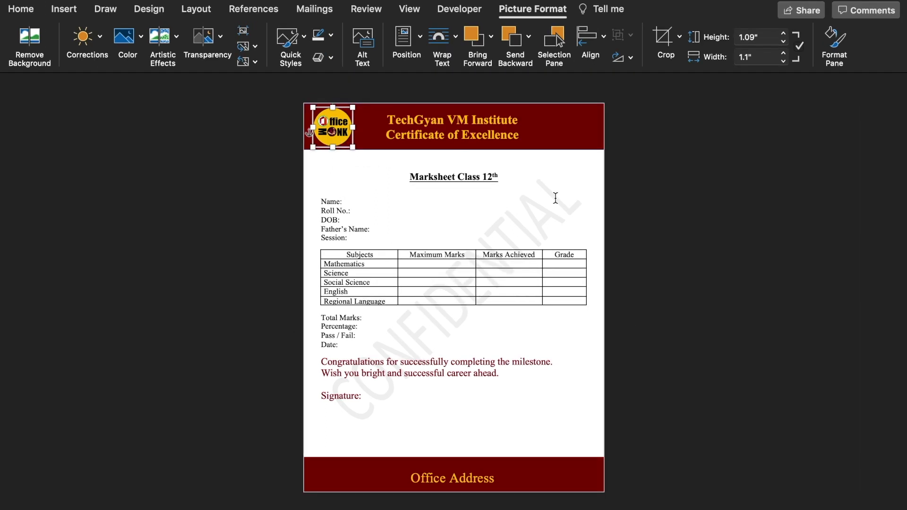
pyautogui.click(560, 188)
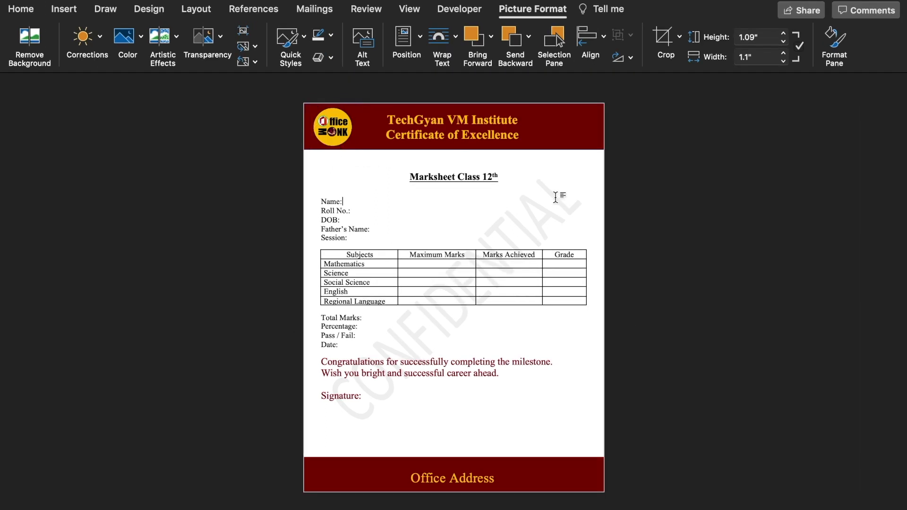
# Insert the 30.png signature image from file into the marksheet
pyautogui.click(65, 13)
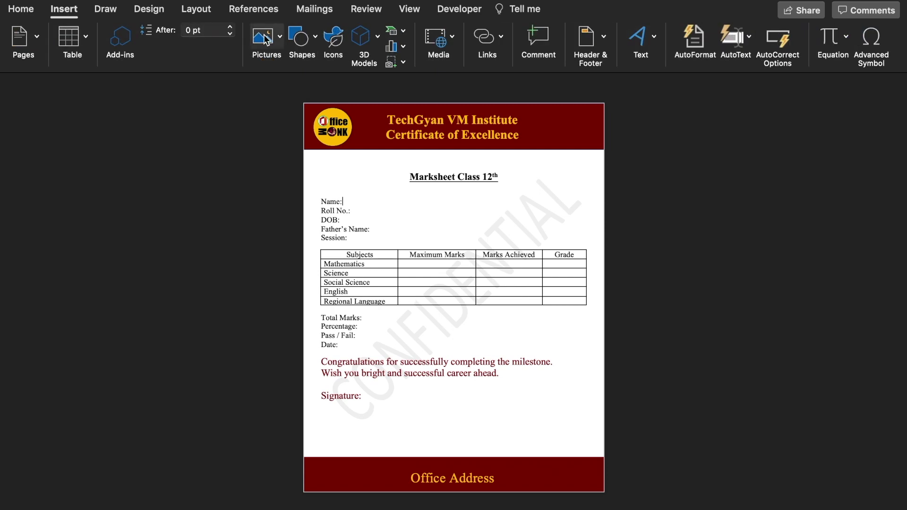
pyautogui.click(281, 36)
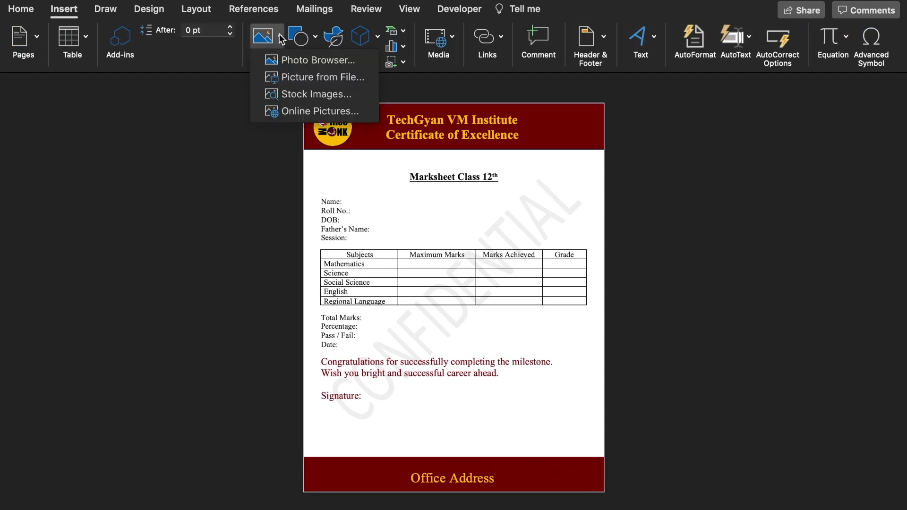
pyautogui.click(320, 78)
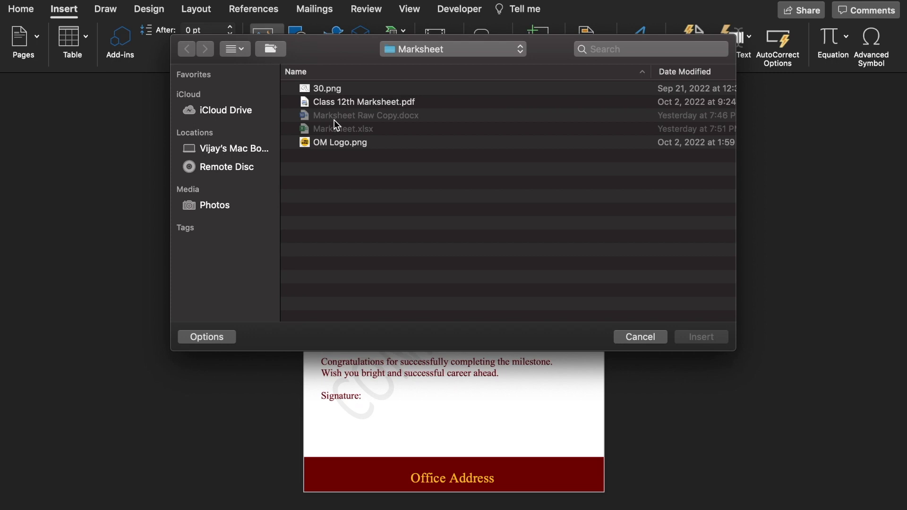
pyautogui.click(328, 92)
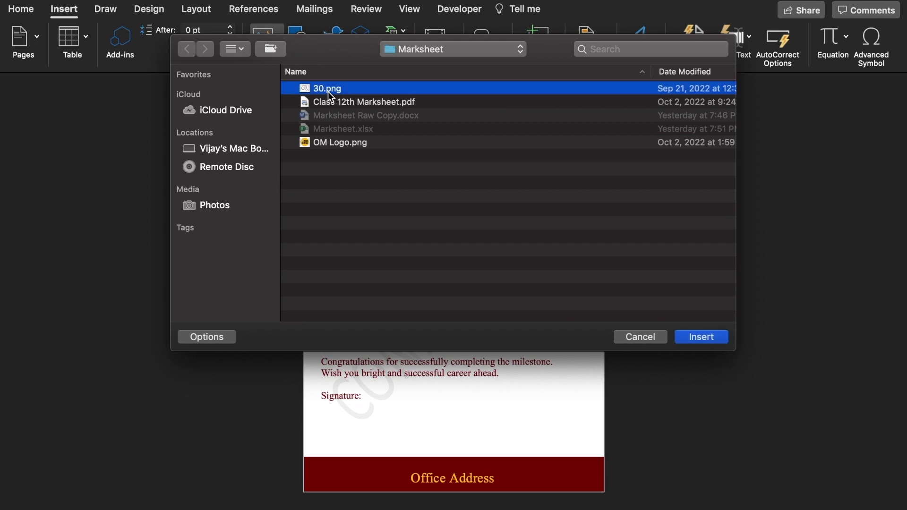
pyautogui.click(705, 337)
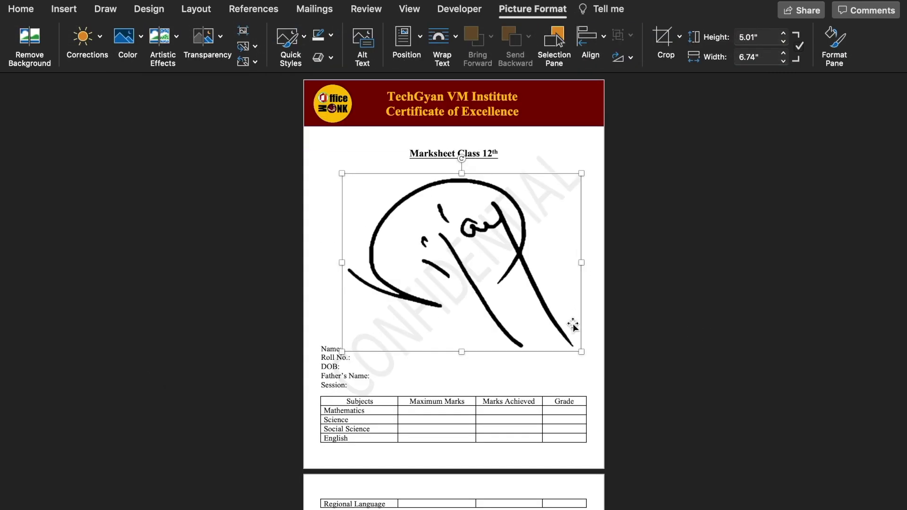
# Float the signature In Front of Text, shrink it and seat it on the underline below Signature:
pyautogui.rightClick(546, 296)
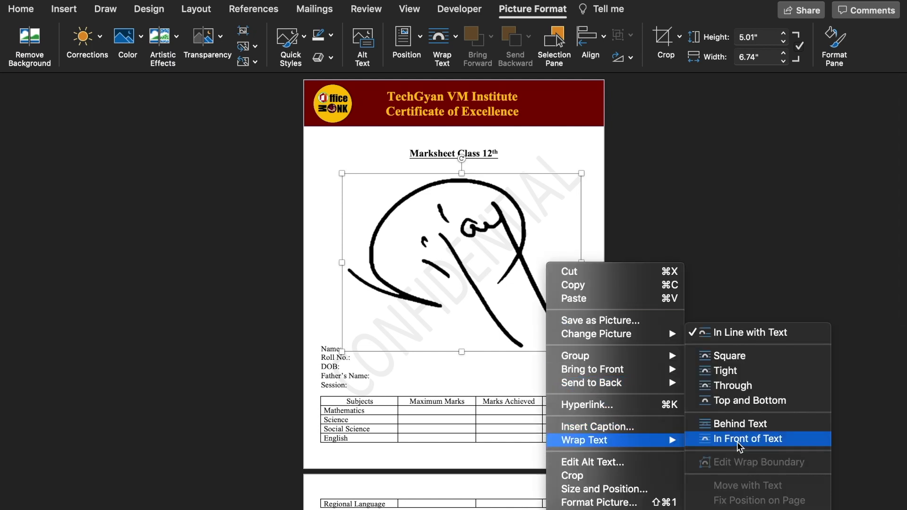
pyautogui.click(737, 440)
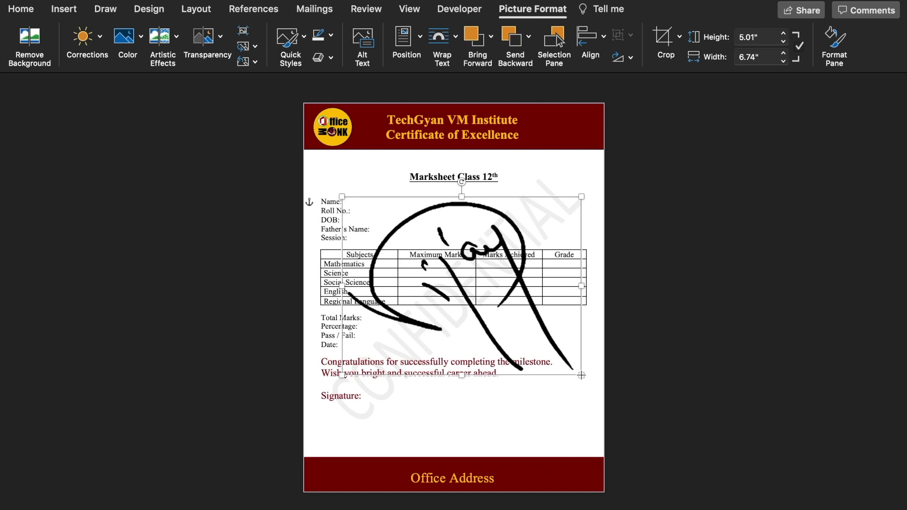
pyautogui.moveTo(581, 374)
pyautogui.mouseDown()
pyautogui.moveTo(365, 259)
pyautogui.moveTo(354, 243)
pyautogui.moveTo(362, 213)
pyautogui.moveTo(411, 376)
pyautogui.mouseUp()
pyautogui.click(340, 414)
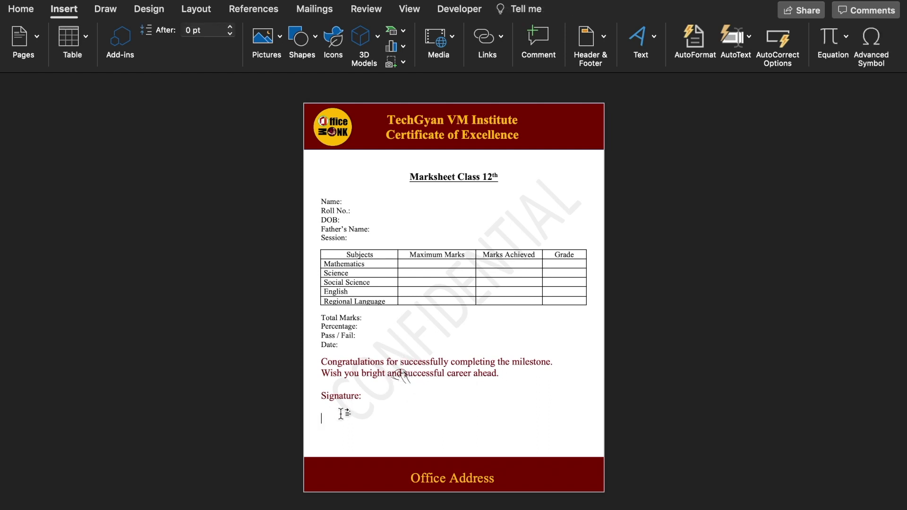
pyautogui.write('__________________')
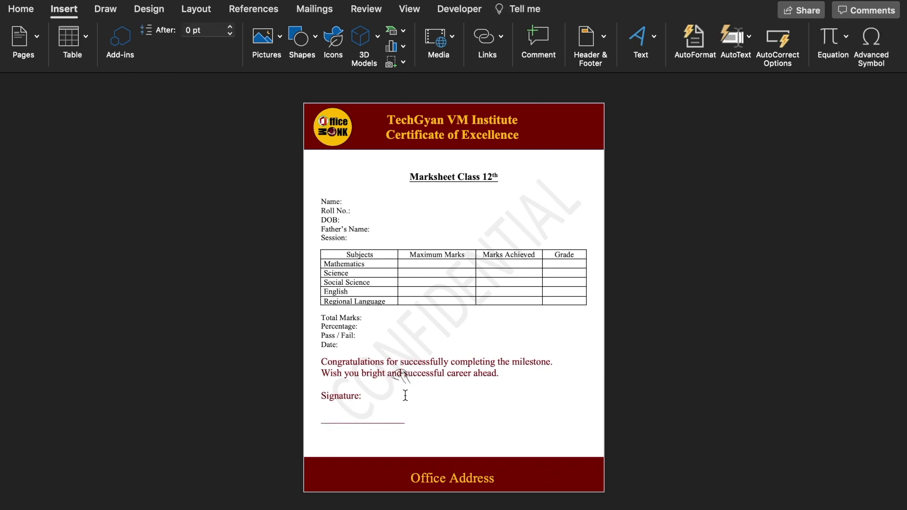
pyautogui.click(399, 375)
pyautogui.moveTo(399, 374)
pyautogui.mouseDown()
pyautogui.moveTo(372, 405)
pyautogui.moveTo(393, 404)
pyautogui.mouseUp()
pyautogui.click(471, 407)
pyautogui.write('500')
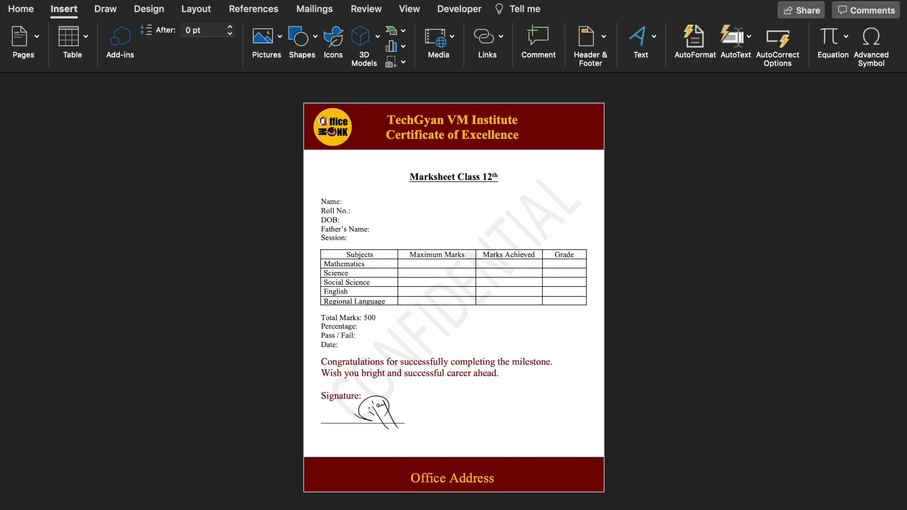
# Enter 100 as Maximum Marks for each subject and centre-align the marks and grade cells
pyautogui.click(377, 238)
pyautogui.click(427, 266)
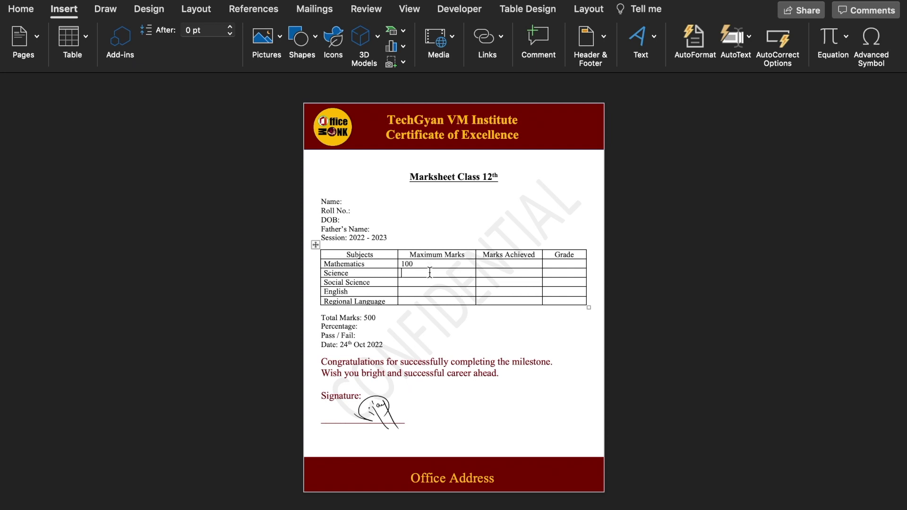
pyautogui.click(440, 291)
pyautogui.write('100')
pyautogui.moveTo(566, 301); pyautogui.dragTo(418, 263)
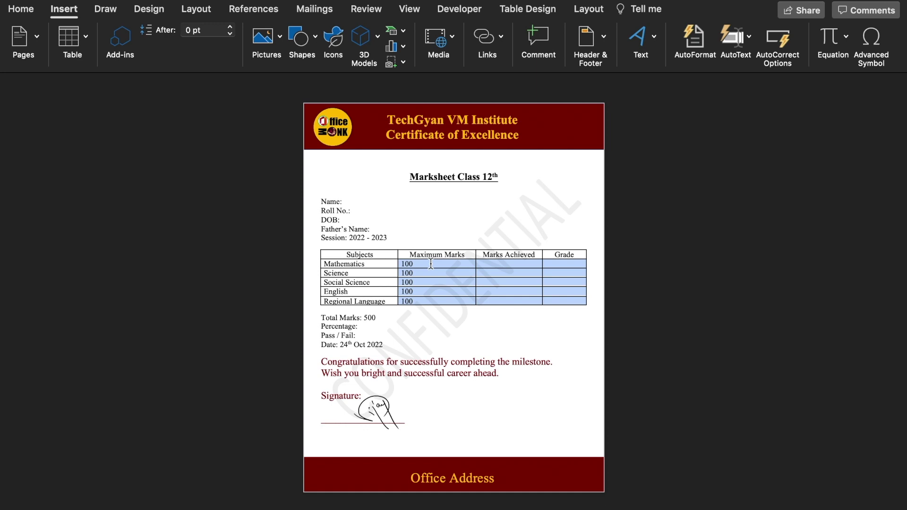
pyautogui.click(23, 9)
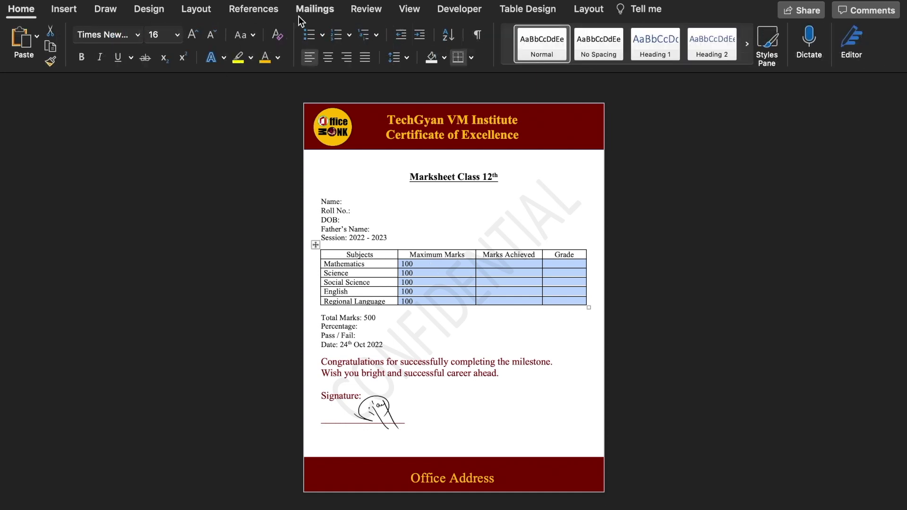
pyautogui.click(327, 57)
pyautogui.moveTo(452, 476); pyautogui.dragTo(471, 464)
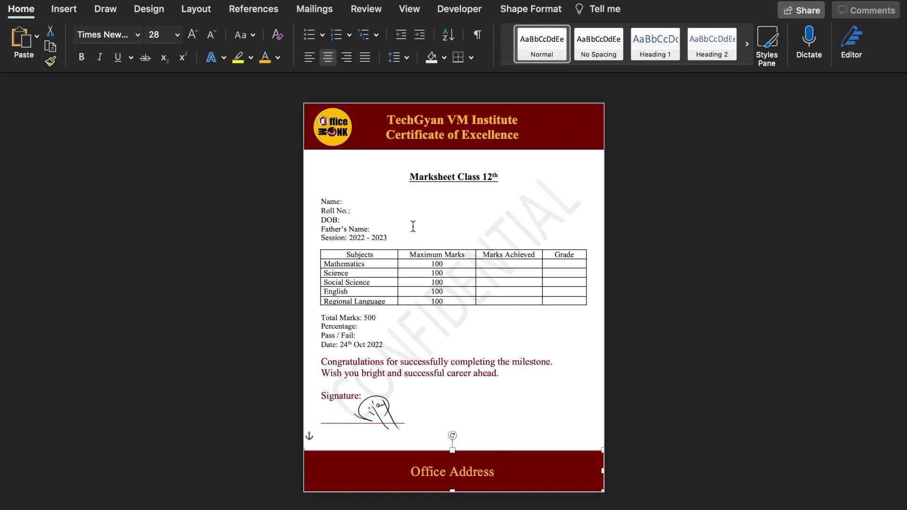
# Link Marksheet.xlsx as the mail-merge recipient list via Select Recipients > Use an Existing List
pyautogui.click(376, 200)
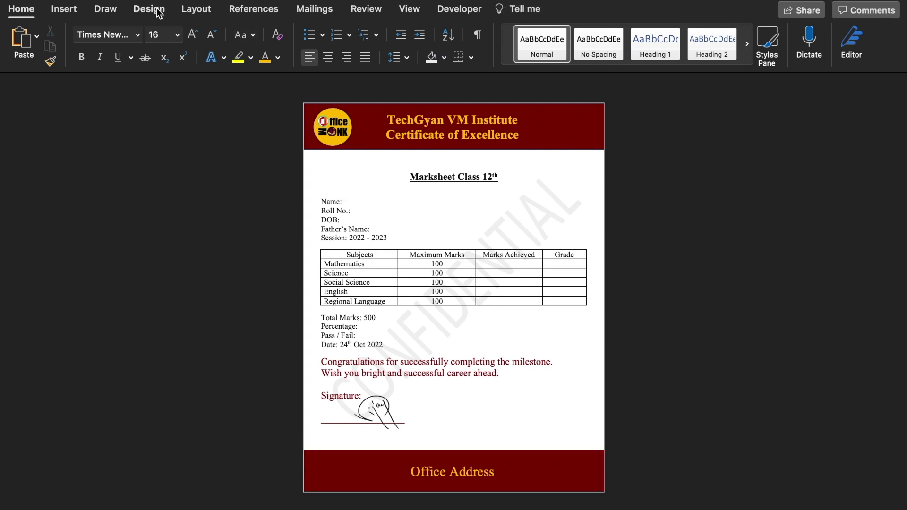
pyautogui.click(312, 9)
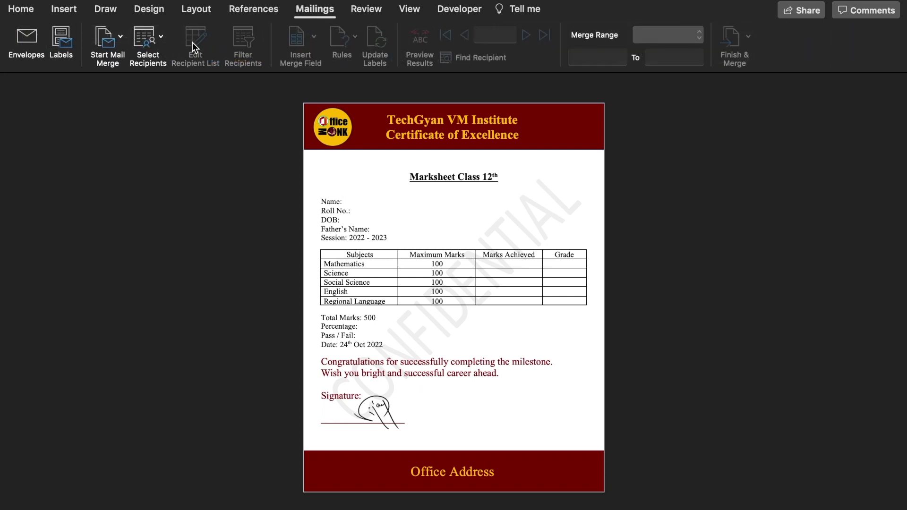
pyautogui.click(157, 43)
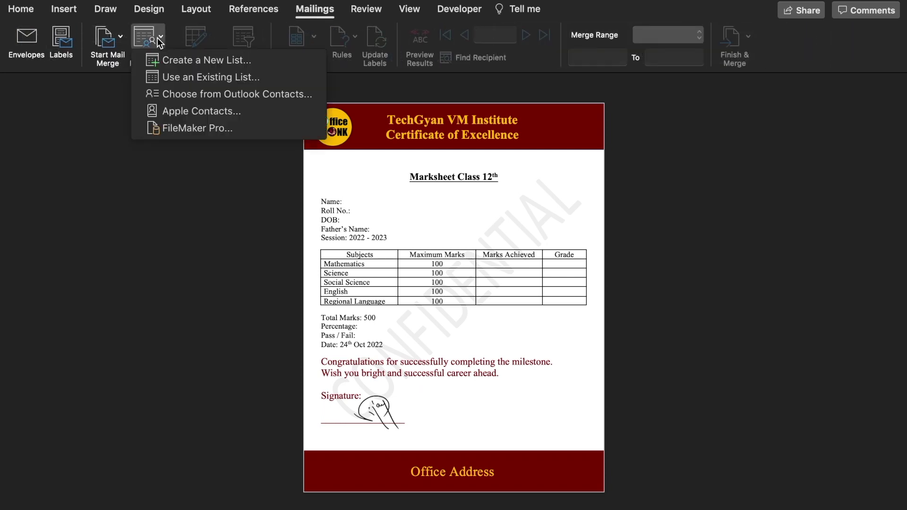
pyautogui.click(213, 80)
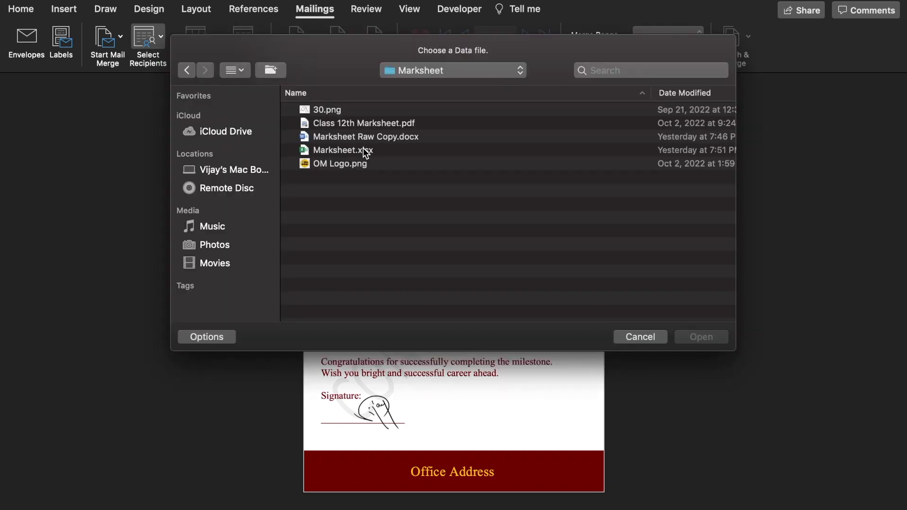
pyautogui.click(364, 150)
pyautogui.click(706, 339)
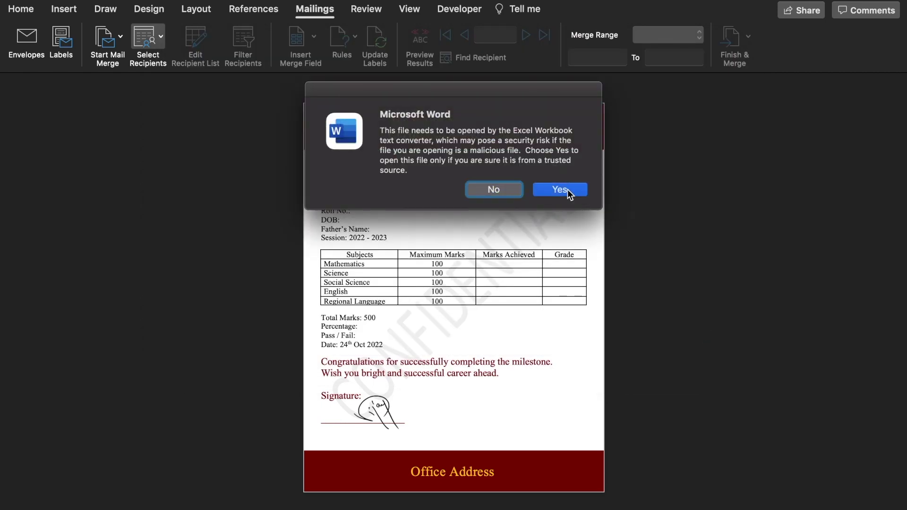
pyautogui.click(560, 190)
pyautogui.click(522, 200)
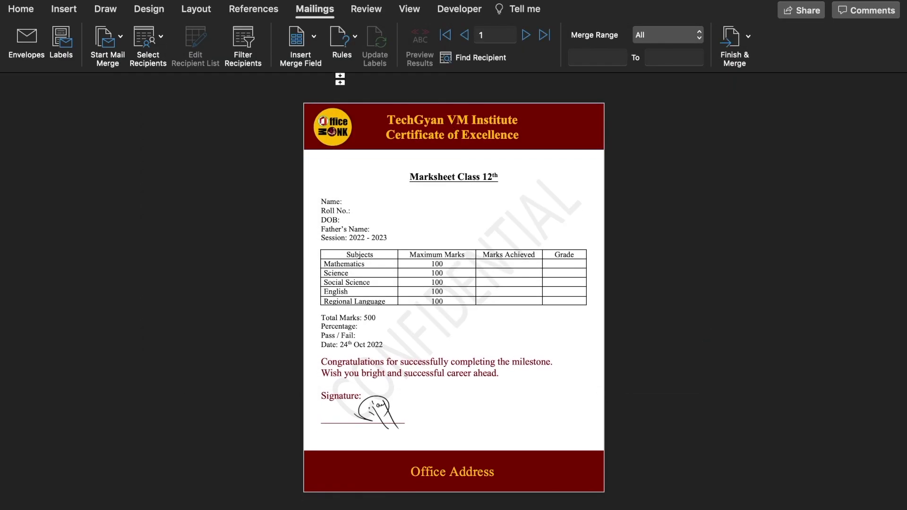
# Insert the Name, Roll_Number, DOB and Fathers_Name merge fields after their labels
pyautogui.click(316, 40)
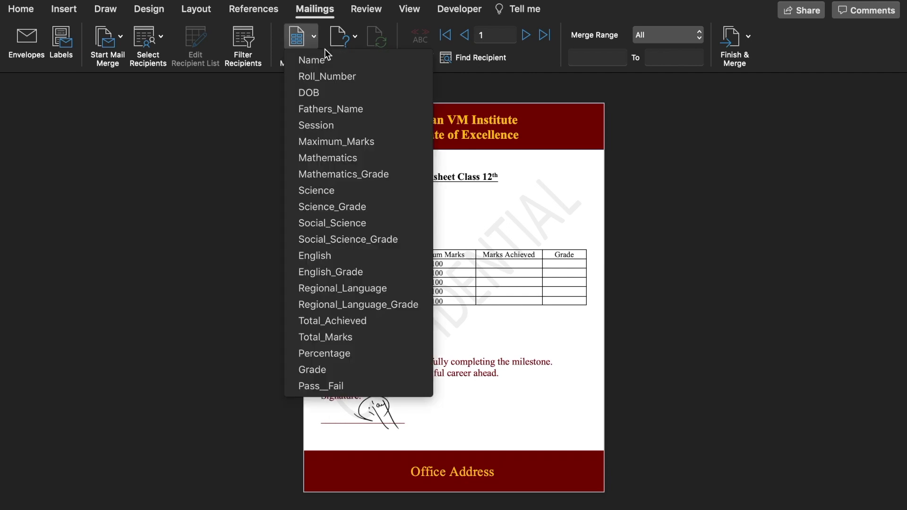
pyautogui.click(333, 60)
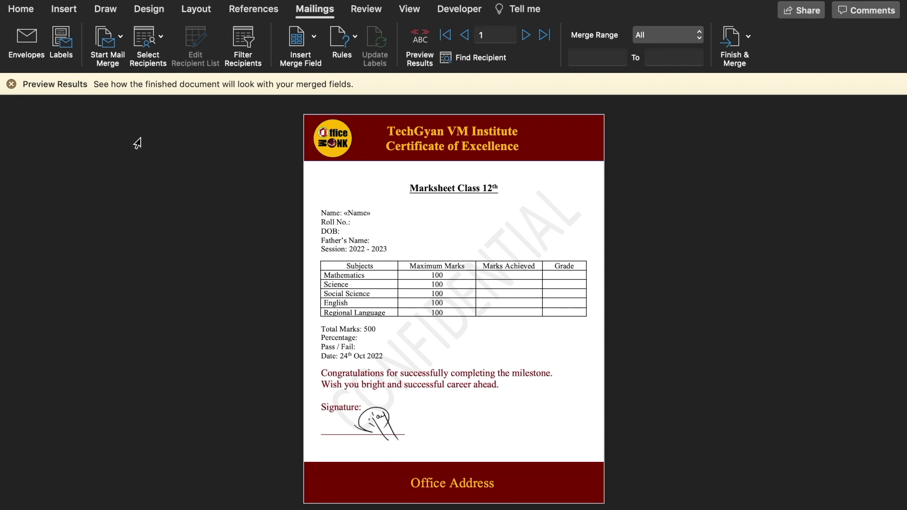
pyautogui.click(12, 84)
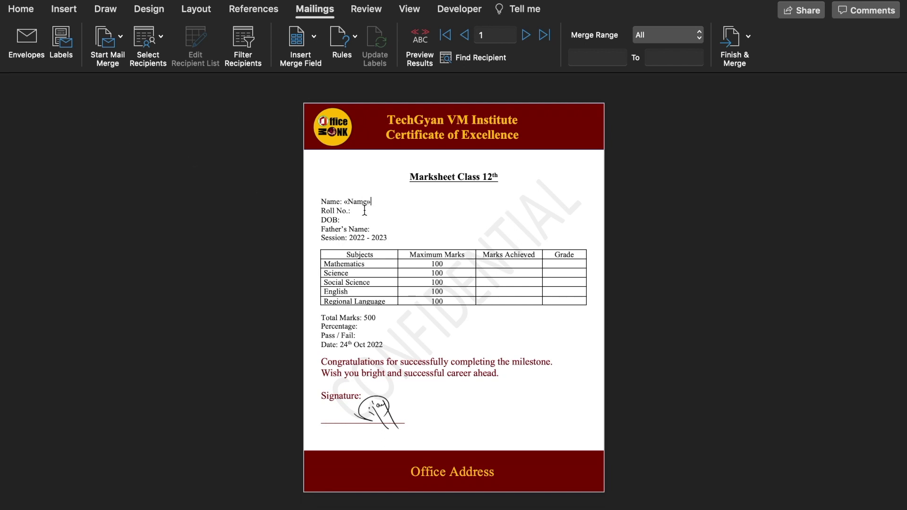
pyautogui.click(313, 40)
pyautogui.click(347, 79)
pyautogui.click(313, 42)
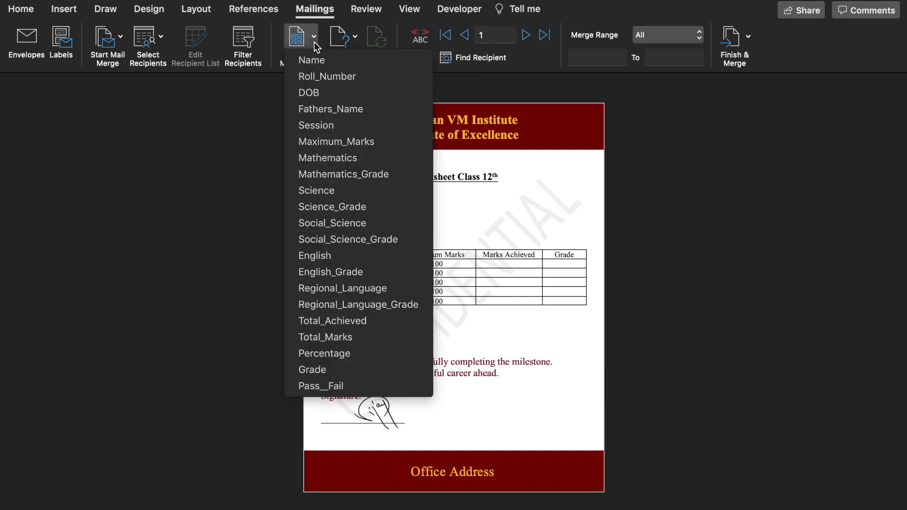
pyautogui.click(342, 96)
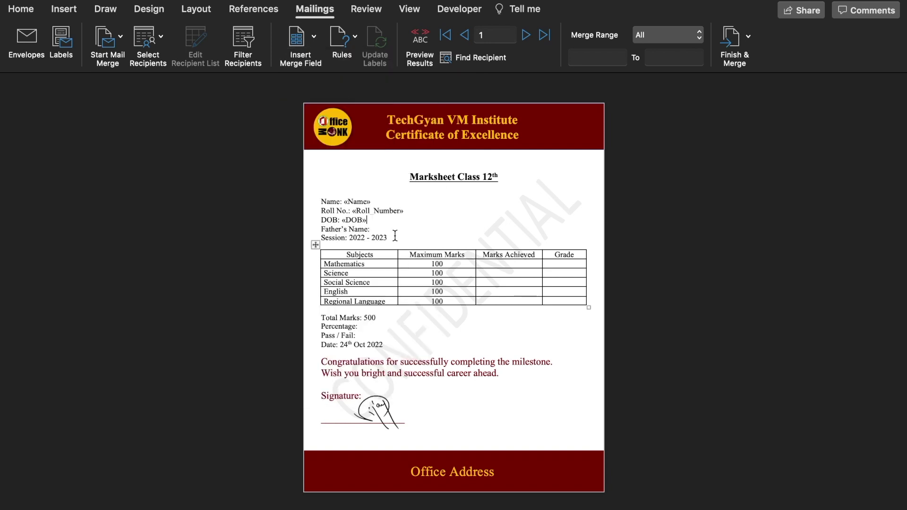
pyautogui.click(312, 40)
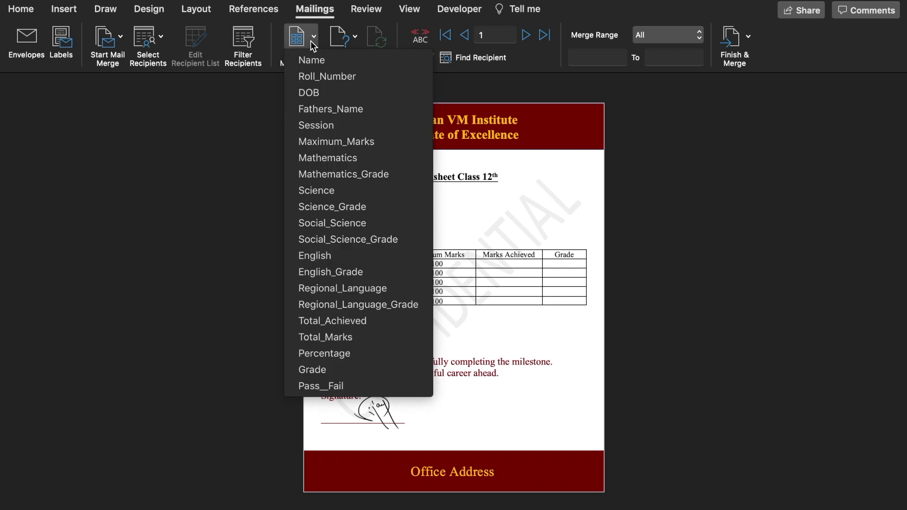
pyautogui.click(338, 110)
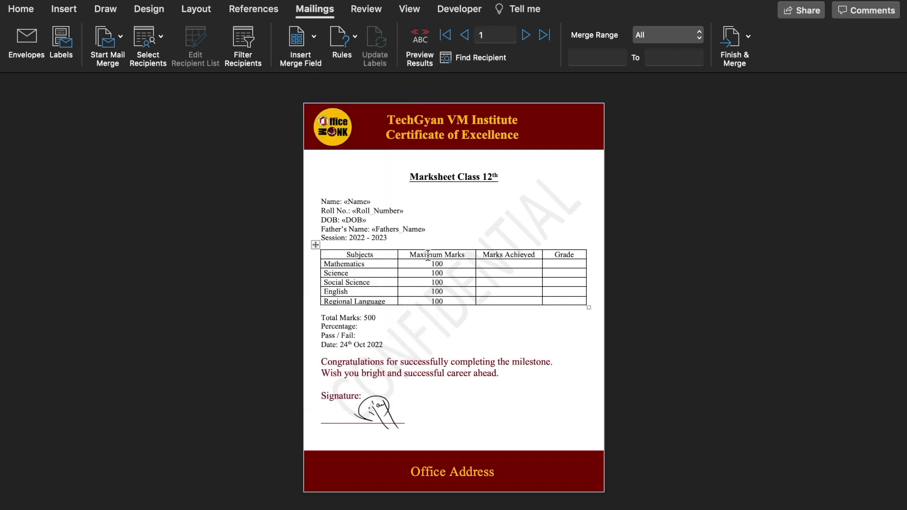
# Insert marks and grade merge fields for Mathematics, Science and Social Science rows
pyautogui.click(506, 266)
pyautogui.click(316, 38)
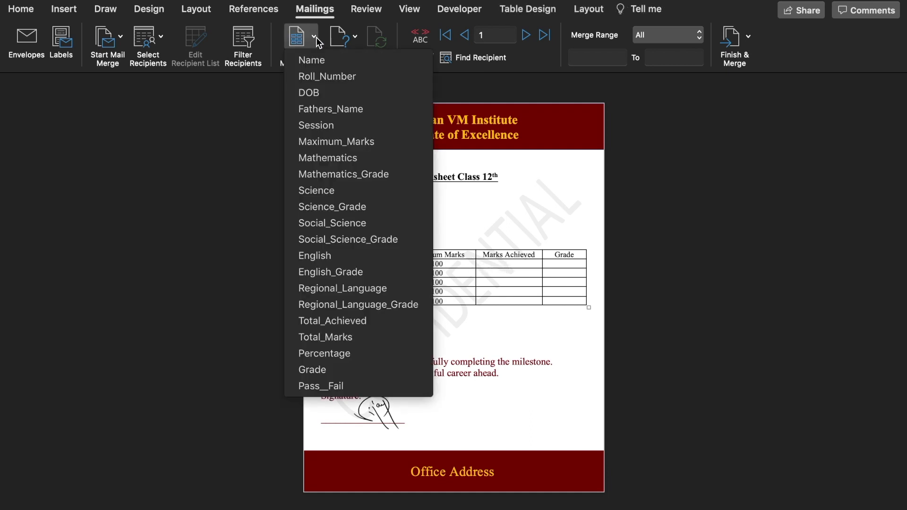
pyautogui.click(373, 158)
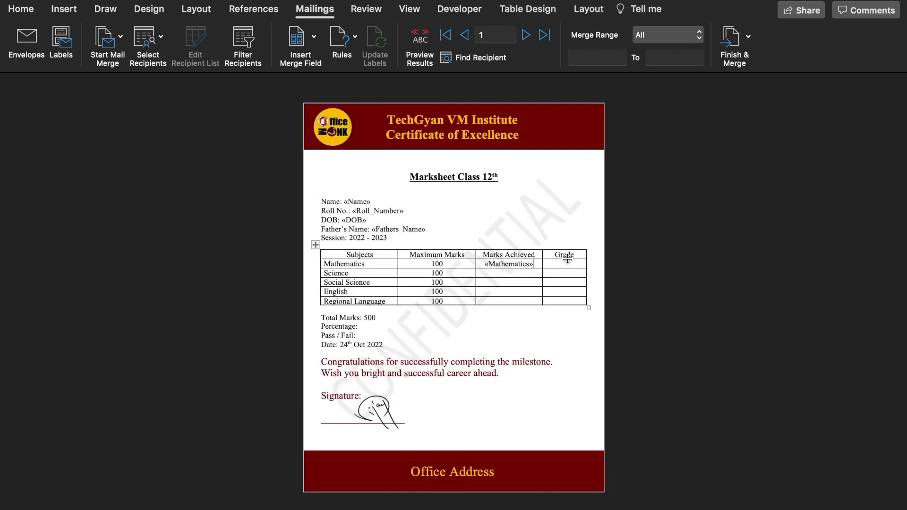
pyautogui.click(567, 263)
pyautogui.click(314, 37)
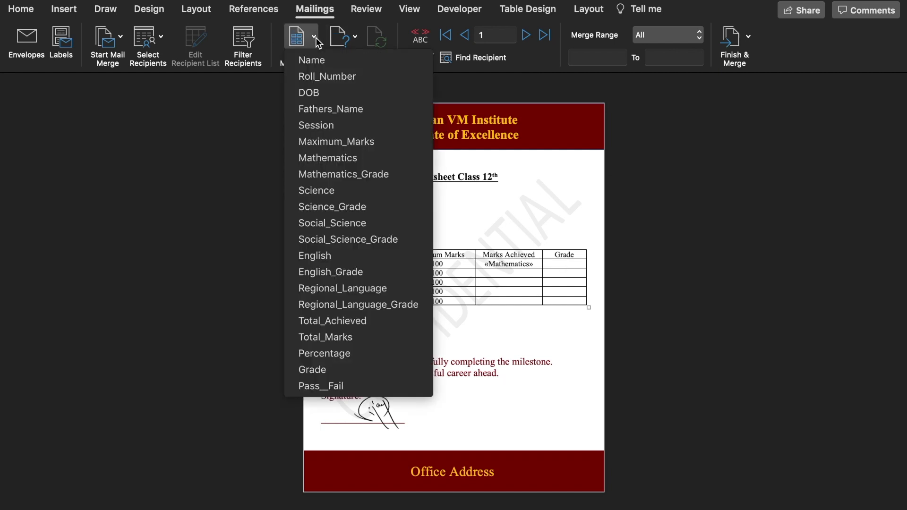
pyautogui.click(375, 176)
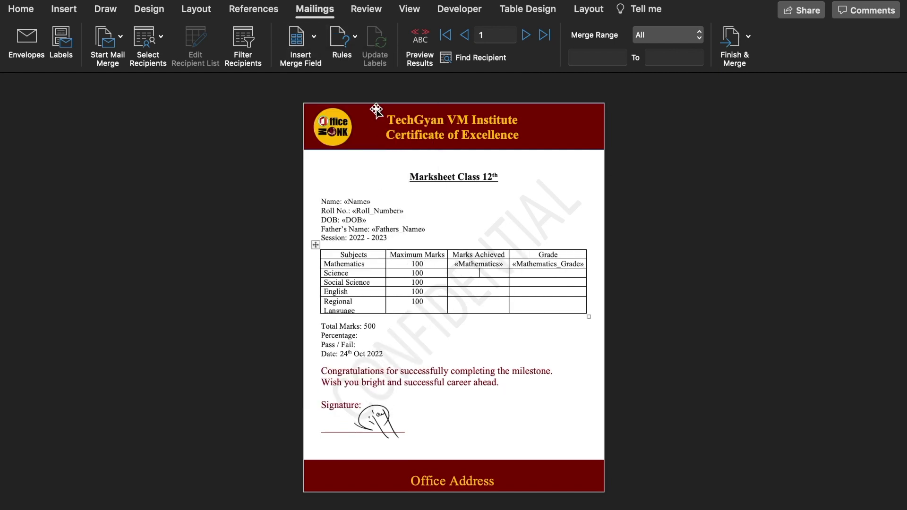
pyautogui.click(314, 38)
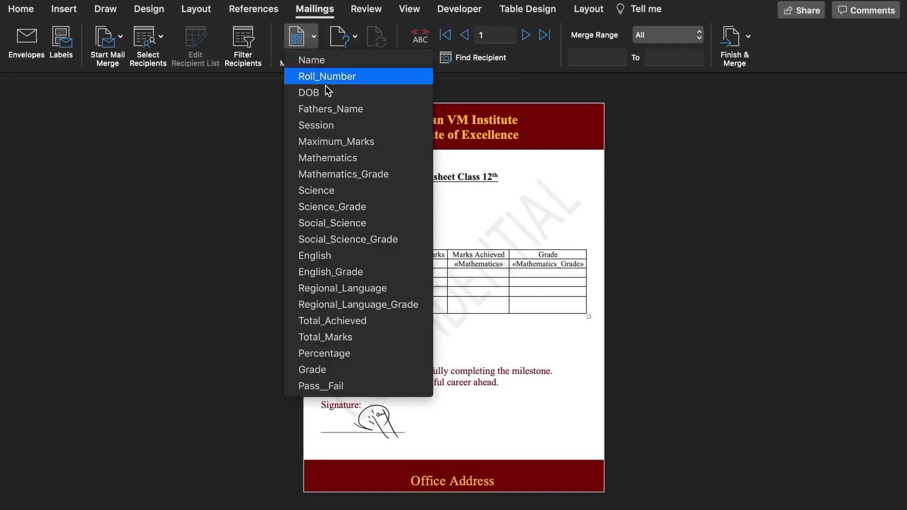
pyautogui.click(348, 190)
pyautogui.click(315, 43)
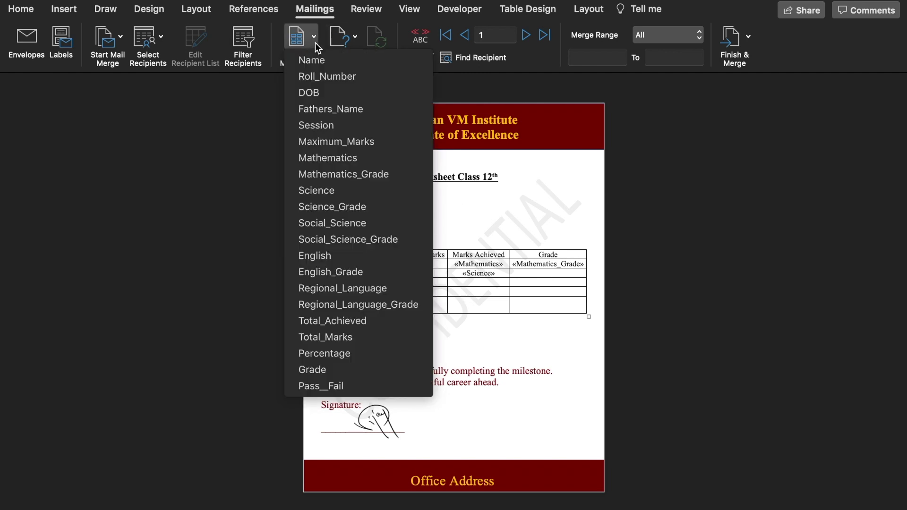
pyautogui.click(400, 204)
pyautogui.click(314, 37)
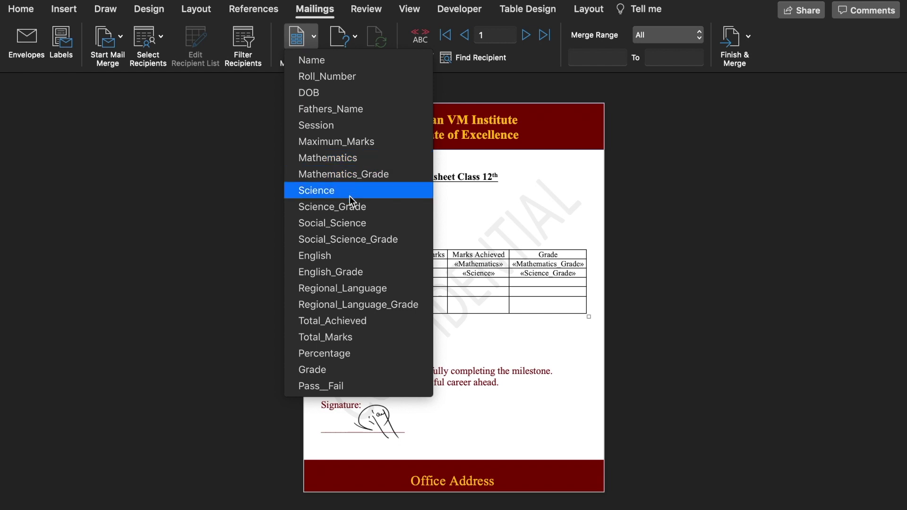
pyautogui.click(347, 223)
pyautogui.click(314, 37)
pyautogui.click(347, 239)
# Insert marks and grade merge fields for English and Regional Language, ending with Regional_Language_Grade
pyautogui.click(314, 37)
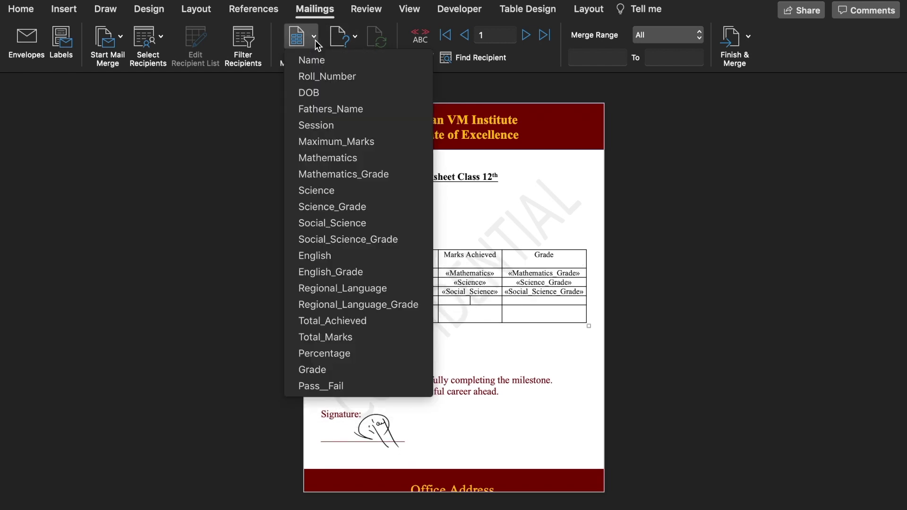
pyautogui.click(348, 255)
pyautogui.press('Tab')
pyautogui.click(315, 43)
pyautogui.click(368, 268)
pyautogui.press('Tab')
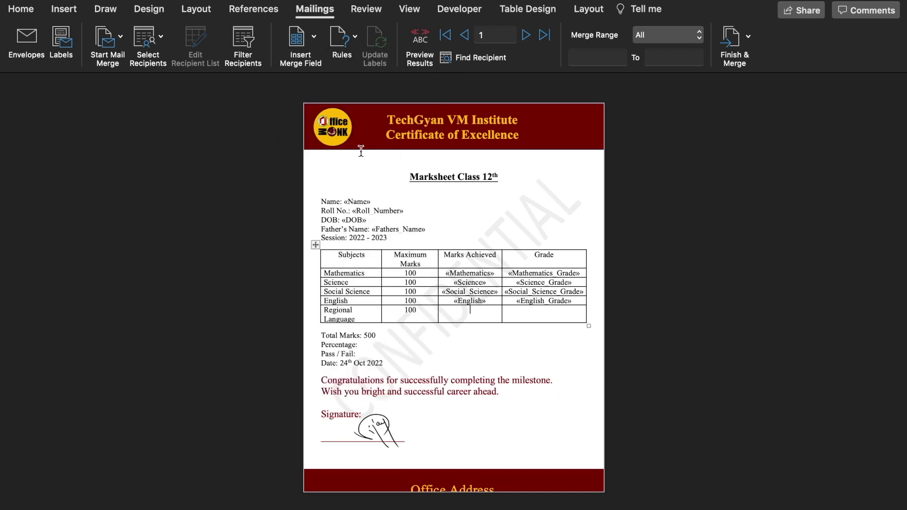
pyautogui.click(314, 37)
pyautogui.click(342, 288)
pyautogui.press('Tab')
pyautogui.click(313, 45)
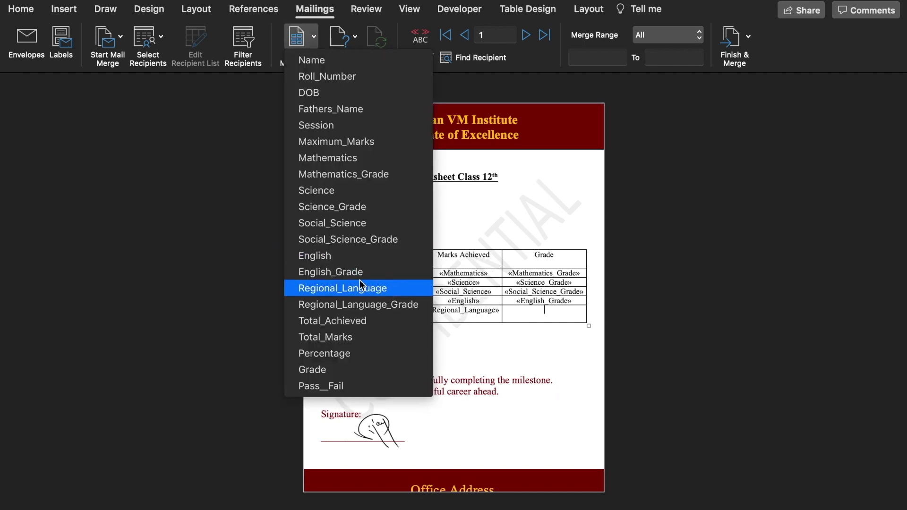
pyautogui.click(372, 304)
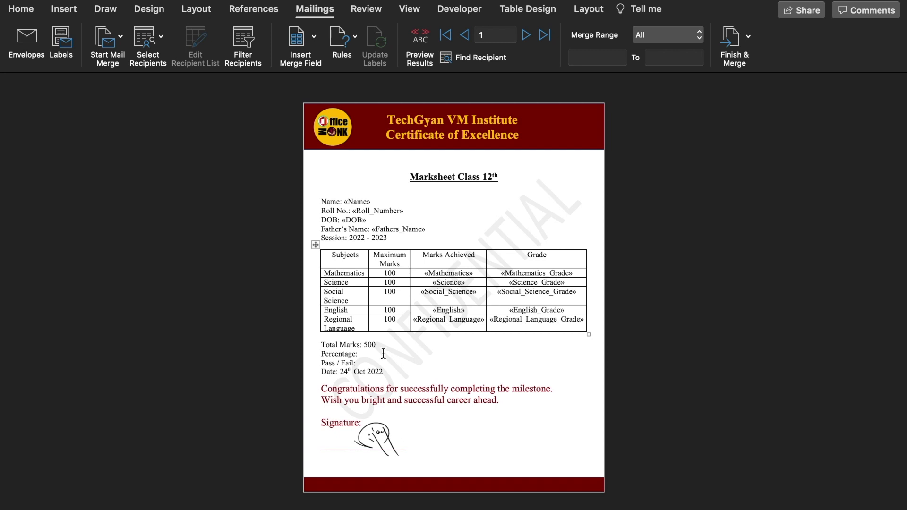
pyautogui.click(383, 353)
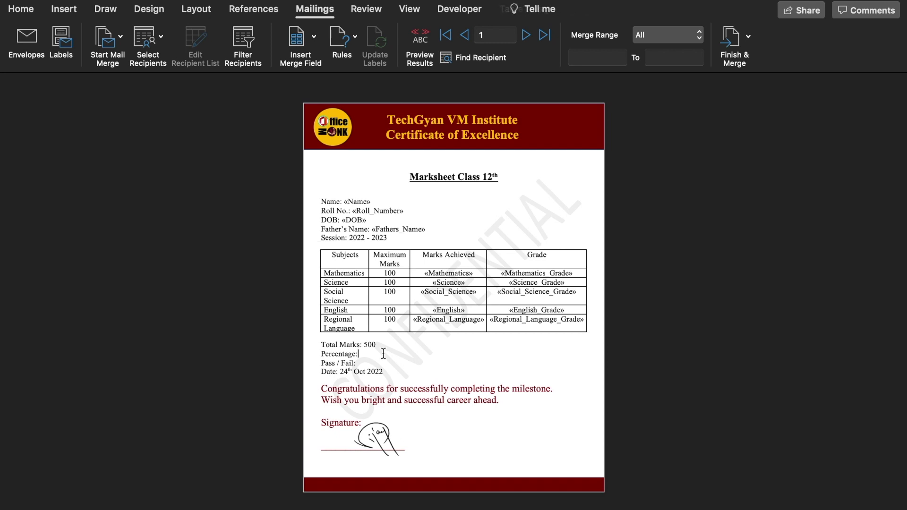
# Insert the Percentage and Pass_Fail merge fields after their labels and raise the footer band
pyautogui.click(315, 40)
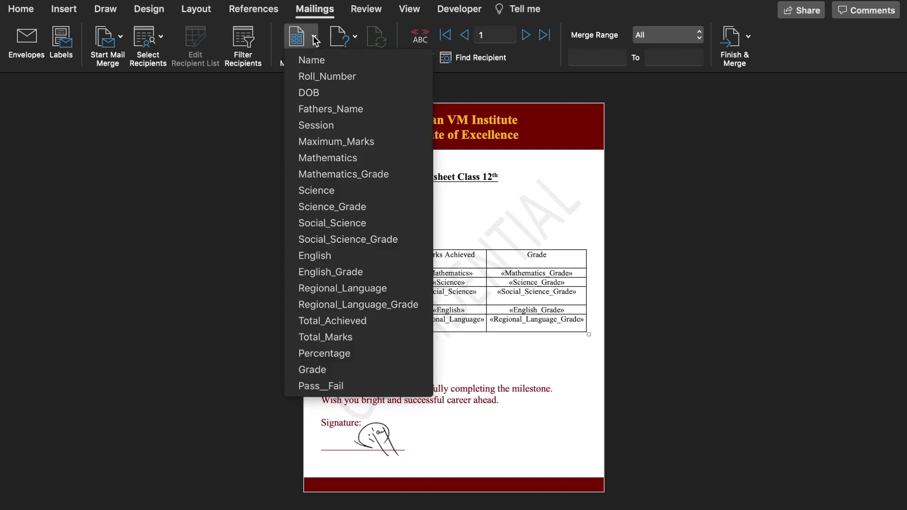
pyautogui.click(359, 353)
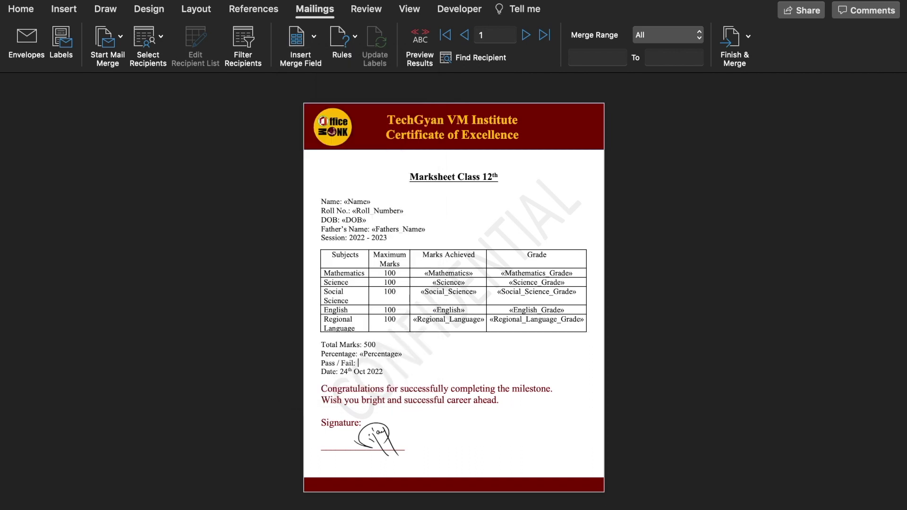
pyautogui.click(316, 41)
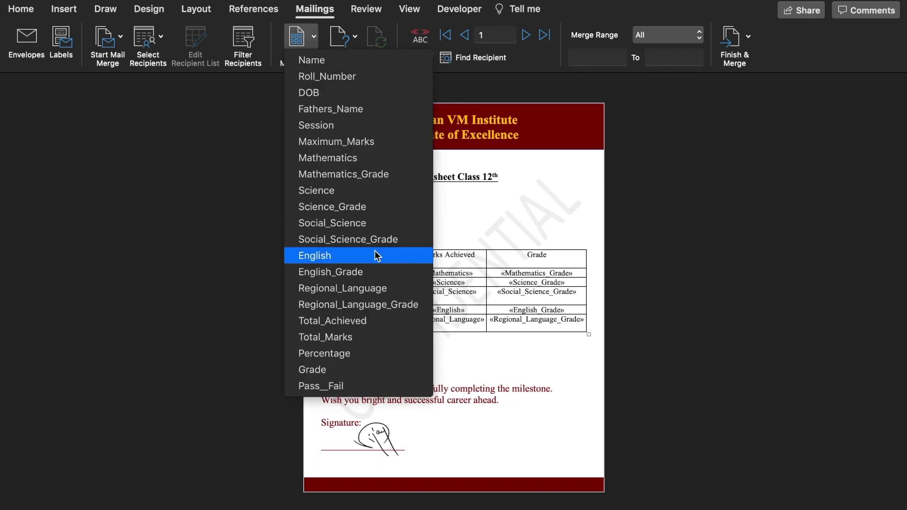
pyautogui.click(390, 386)
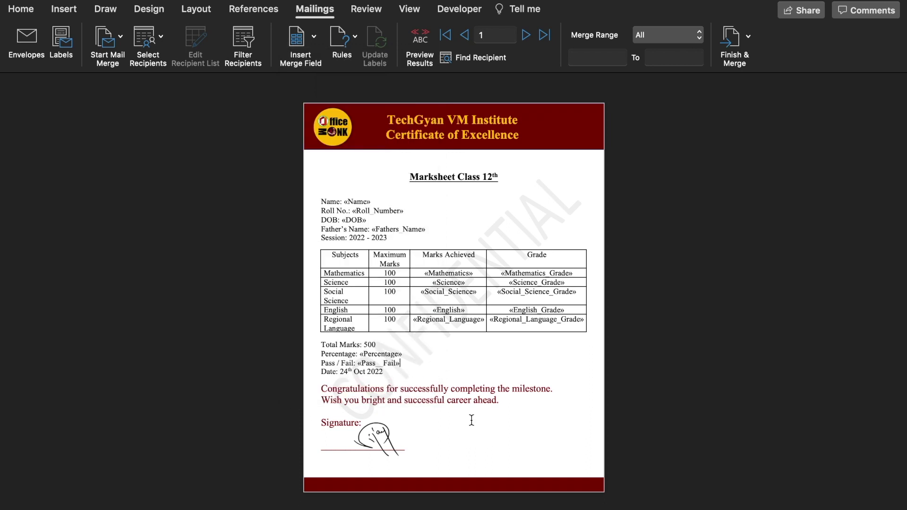
pyautogui.moveTo(499, 483)
pyautogui.mouseDown()
pyautogui.moveTo(501, 460)
pyautogui.moveTo(453, 464)
pyautogui.mouseUp()
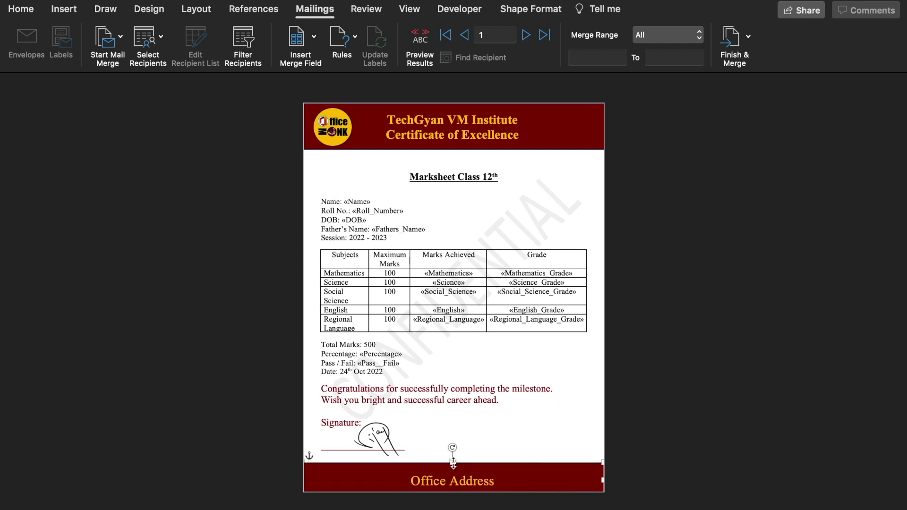
pyautogui.click(511, 399)
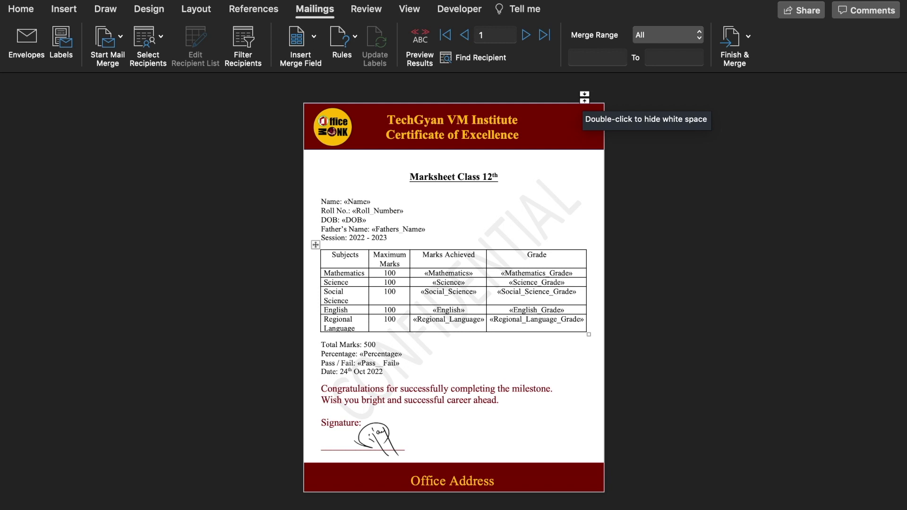
# Preview Results to show the first student's data, then nudge the footer band slightly lower
pyautogui.click(418, 42)
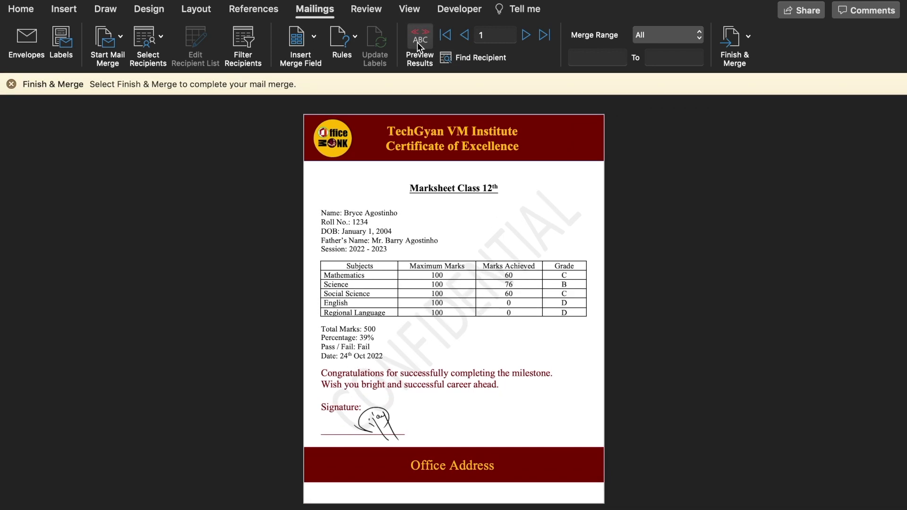
pyautogui.click(558, 449)
pyautogui.moveTo(558, 448); pyautogui.dragTo(557, 464)
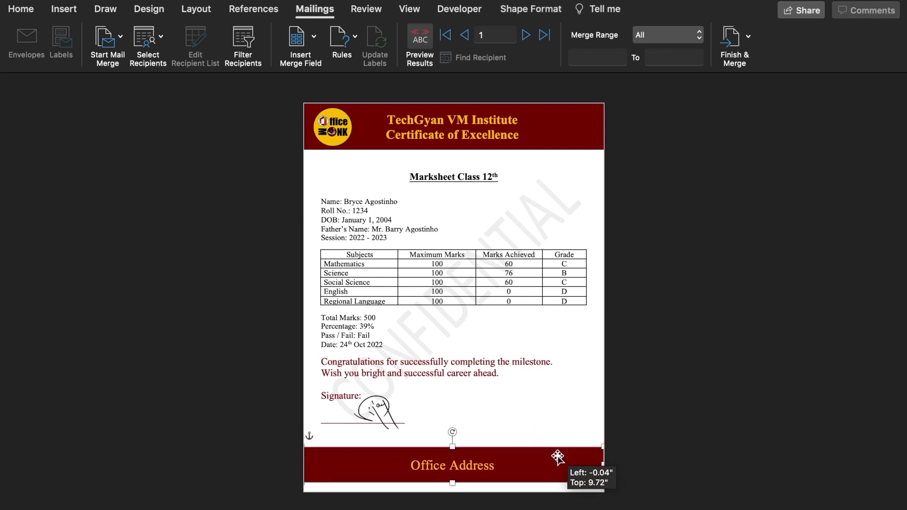
pyautogui.click(600, 428)
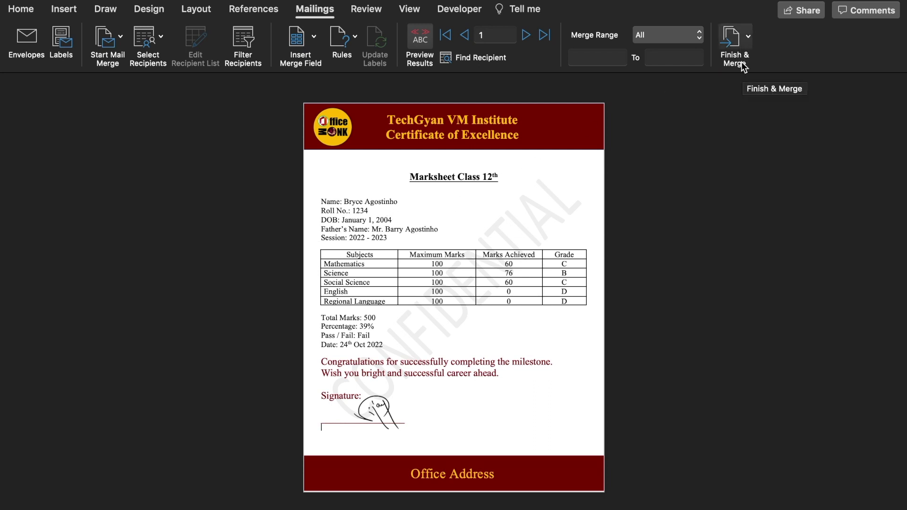
# Merge all student records into a new editable document via Edit Individual Documents
pyautogui.click(749, 41)
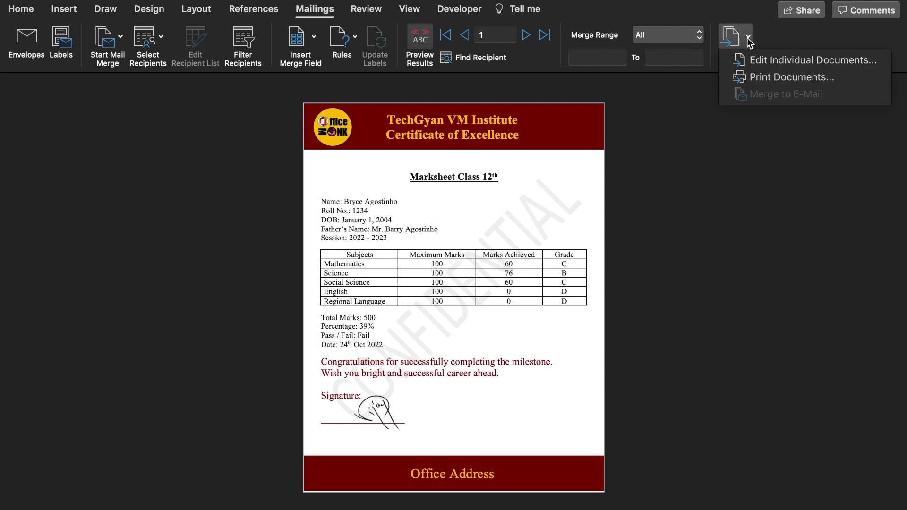
pyautogui.click(787, 62)
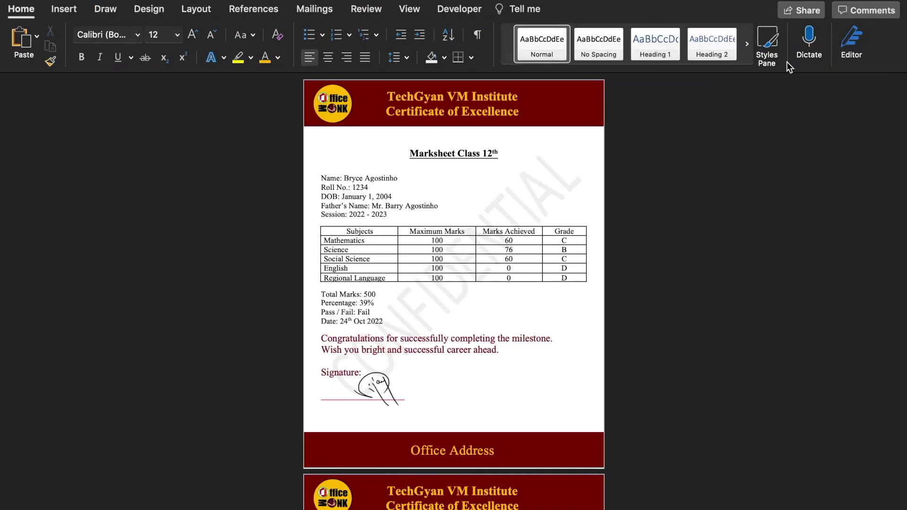
pyautogui.click(567, 383)
pyautogui.scroll(-1, 567, 383)
pyautogui.scroll(-3, 567, 382)
pyautogui.scroll(-2, 566, 383)
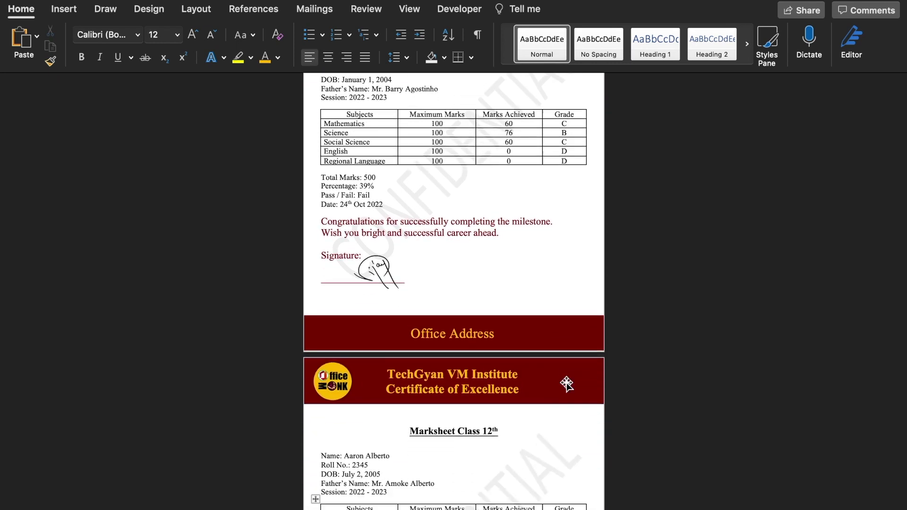
pyautogui.scroll(-2, 566, 383)
pyautogui.scroll(-1, 566, 383)
pyautogui.scroll(-1, 566, 382)
pyautogui.scroll(-3, 566, 383)
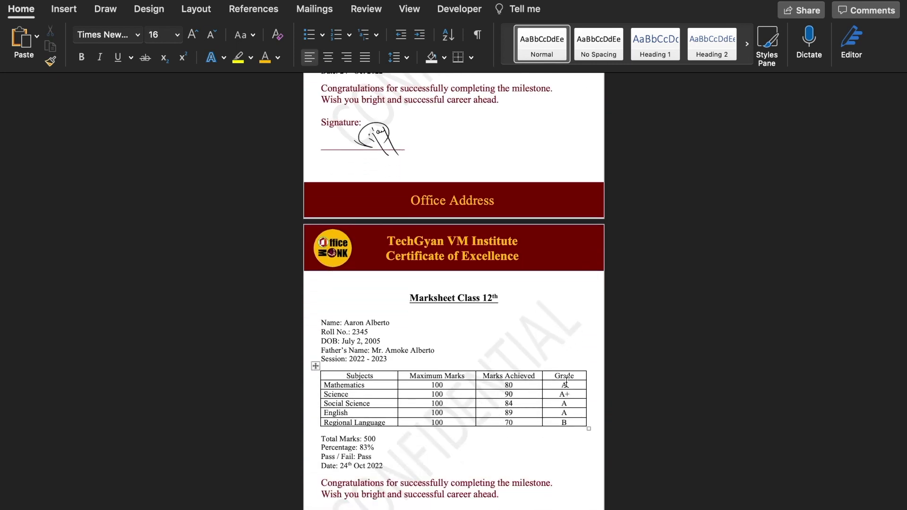
pyautogui.scroll(-1, 566, 382)
pyautogui.scroll(-1, 567, 382)
pyautogui.scroll(-5, 566, 383)
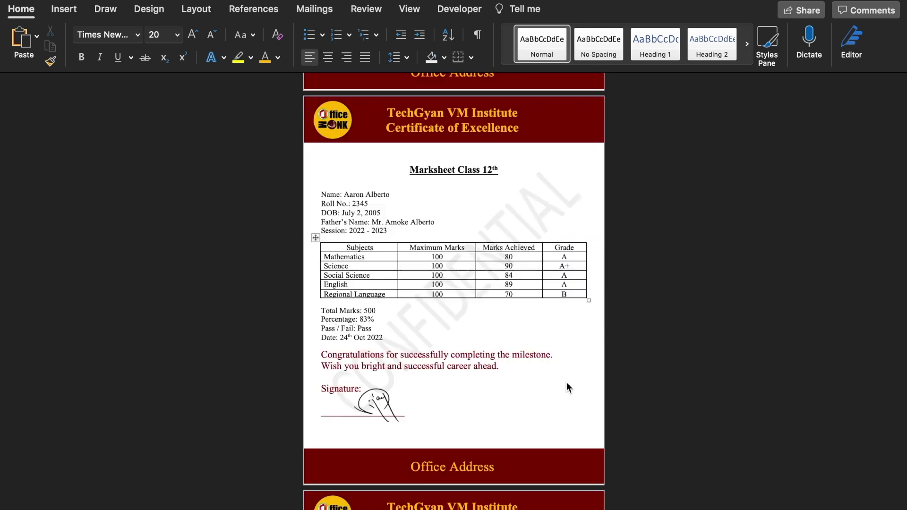
pyautogui.scroll(-2, 566, 382)
pyautogui.scroll(-1, 566, 383)
pyautogui.scroll(-2, 566, 383)
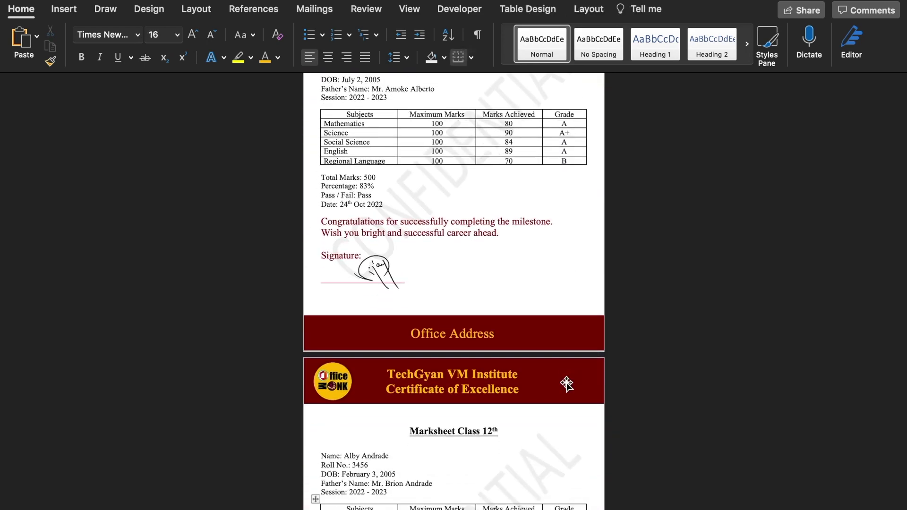
pyautogui.scroll(-1, 566, 383)
pyautogui.scroll(-12, 567, 383)
pyautogui.scroll(-1, 566, 383)
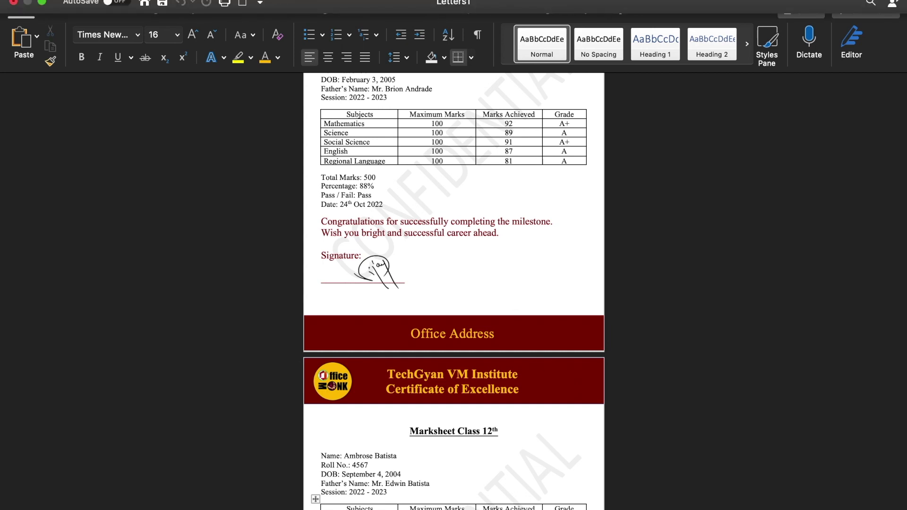
# Export the merged document as PDF 'Marksheet Class 12th.pdf', accepting the margins warning
pyautogui.click(85, 0)
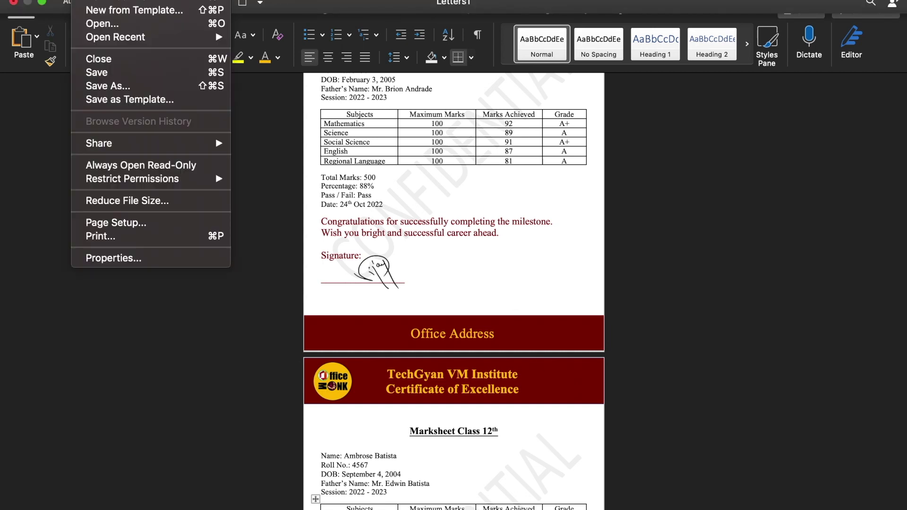
pyautogui.click(139, 86)
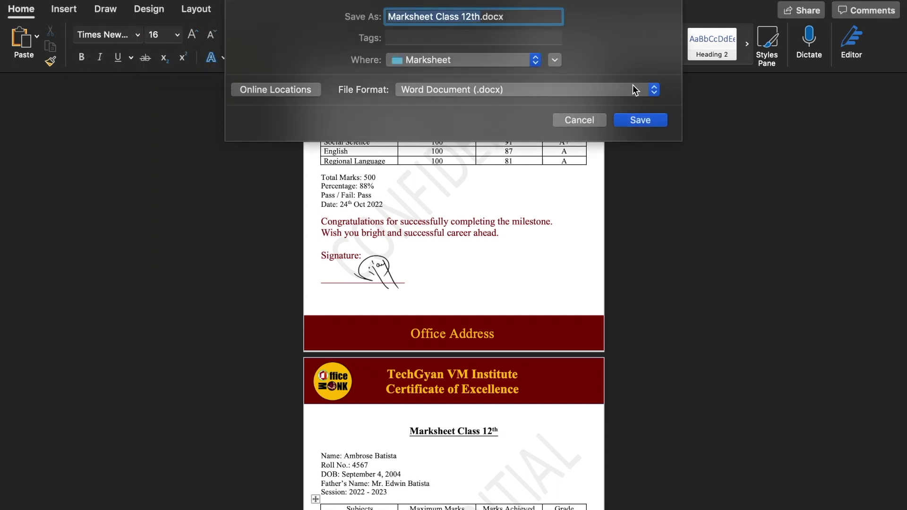
pyautogui.click(654, 90)
pyautogui.click(551, 234)
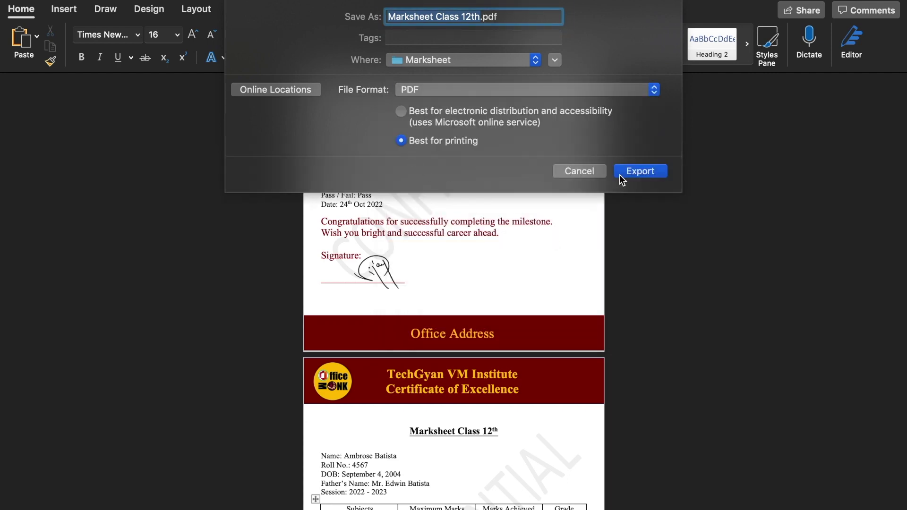
pyautogui.click(634, 170)
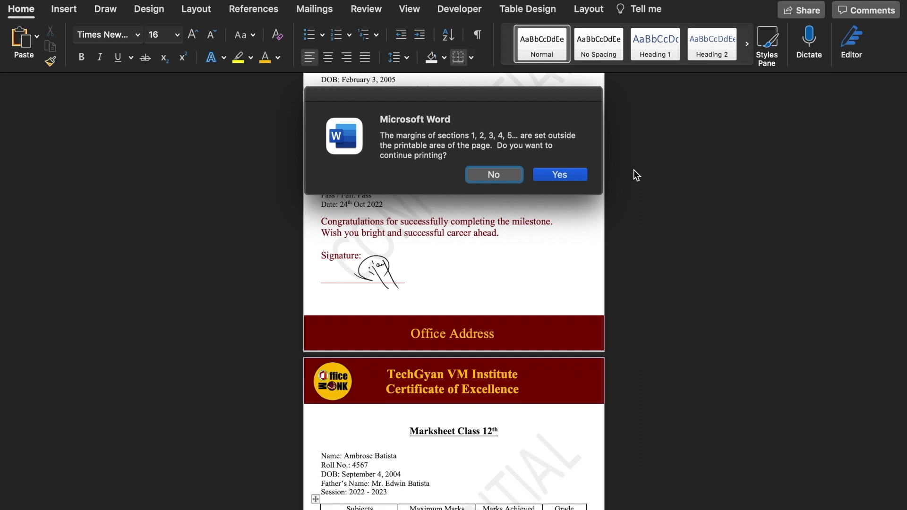
pyautogui.click(571, 177)
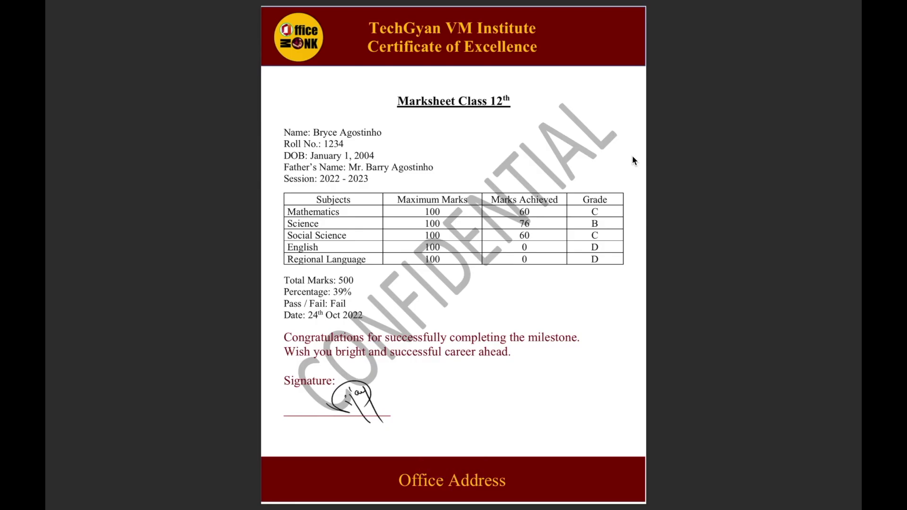
# Page forward through the exported PDF's marksheets in Preview
pyautogui.press('Right')
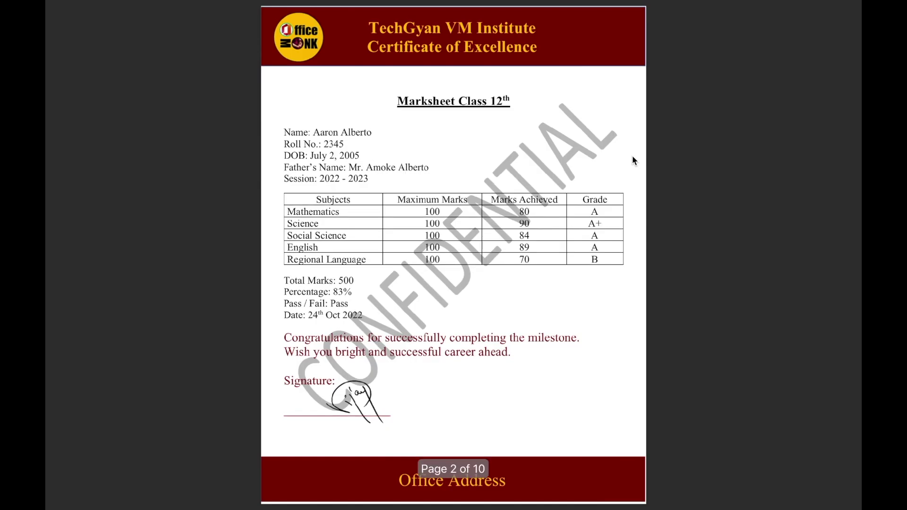
pyautogui.press('Right')
pyautogui.press('Right')
pyautogui.press('Right')
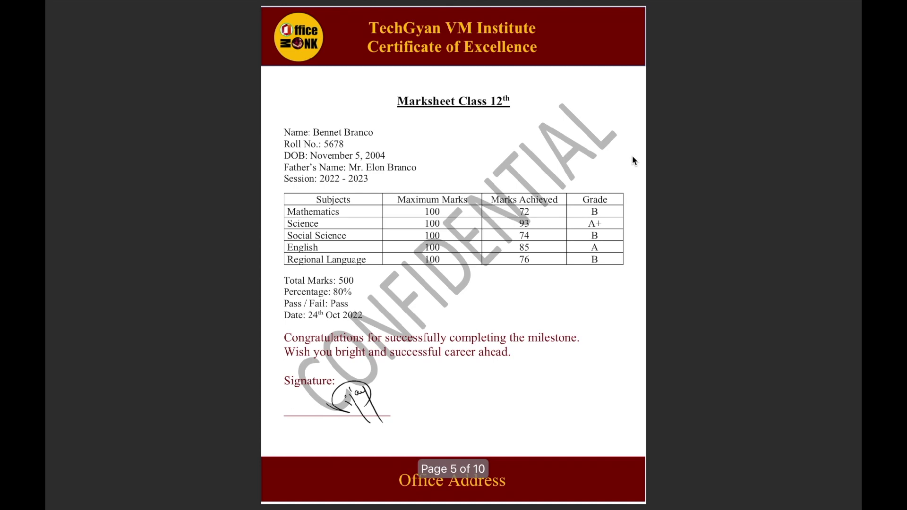
pyautogui.press('Right')
pyautogui.press('Right')
pyautogui.press('Right')
pyautogui.press('Right')
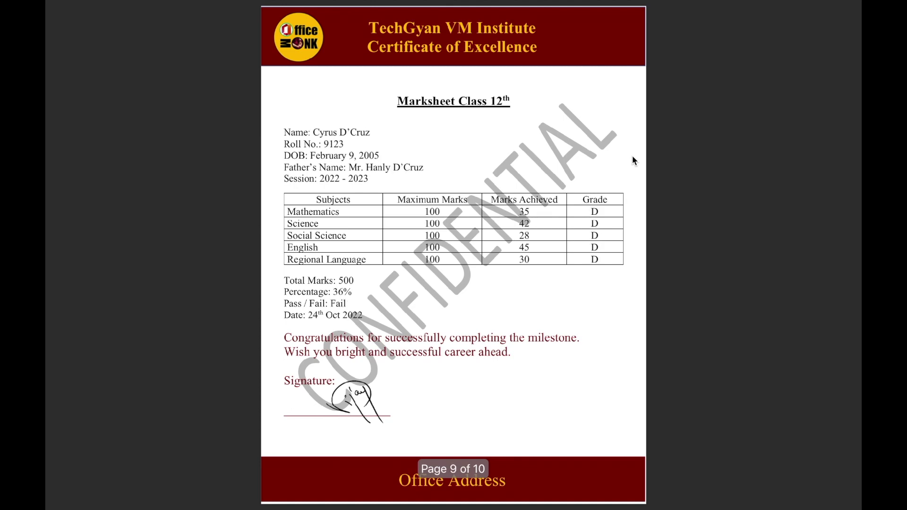